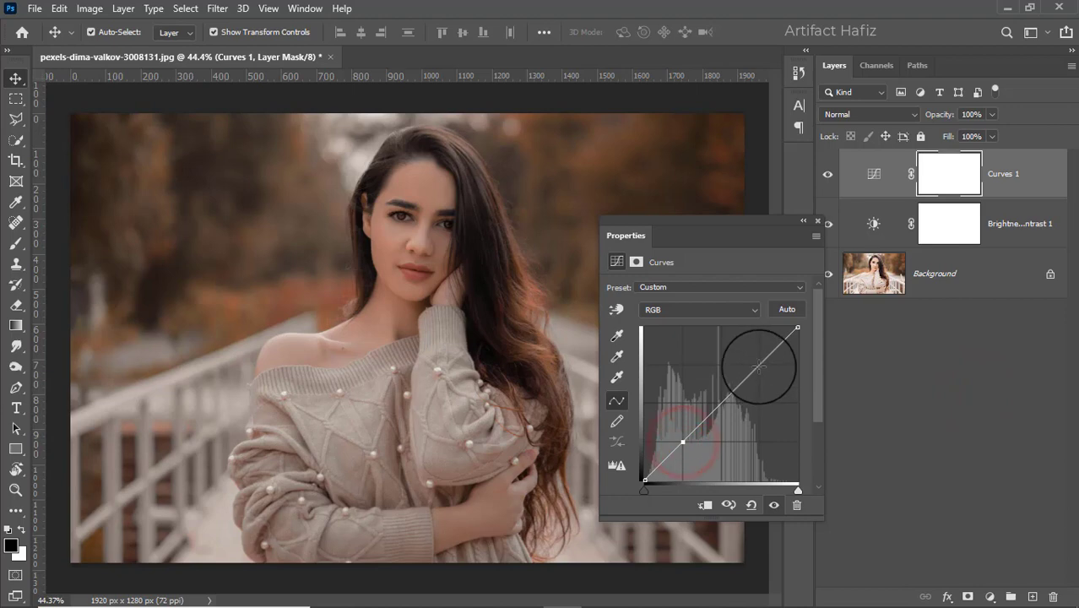
Step: Raise the upper part of the Curves 1 RGB curve, fine-tune its lower point, and compare the photo with and without the adjustment
{"action": "left_click", "coordinate": [759, 360]}
{"action": "left_click_drag", "start_coordinate": [759, 360], "coordinate": [755, 352]}
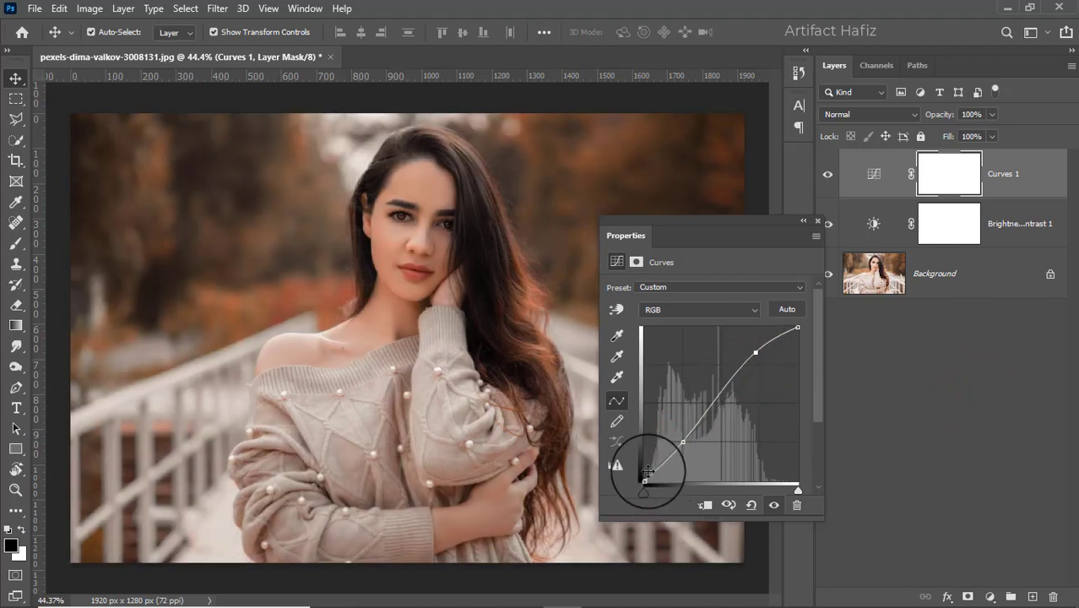
{"action": "left_click_drag", "start_coordinate": [683, 442], "coordinate": [685, 440]}
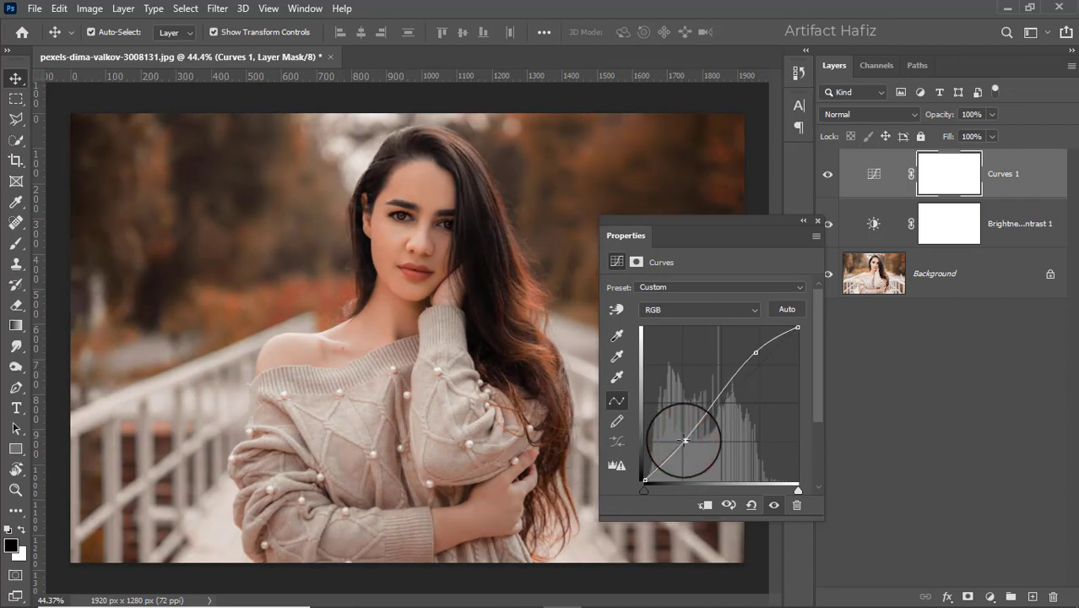
{"action": "left_click", "coordinate": [817, 224]}
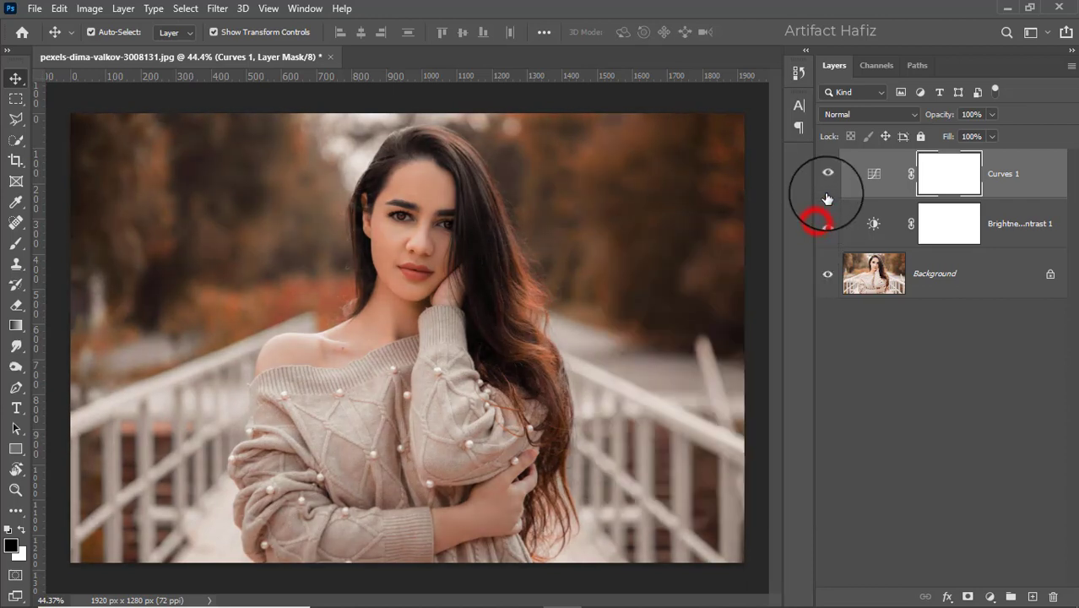
{"action": "left_click", "coordinate": [828, 177]}
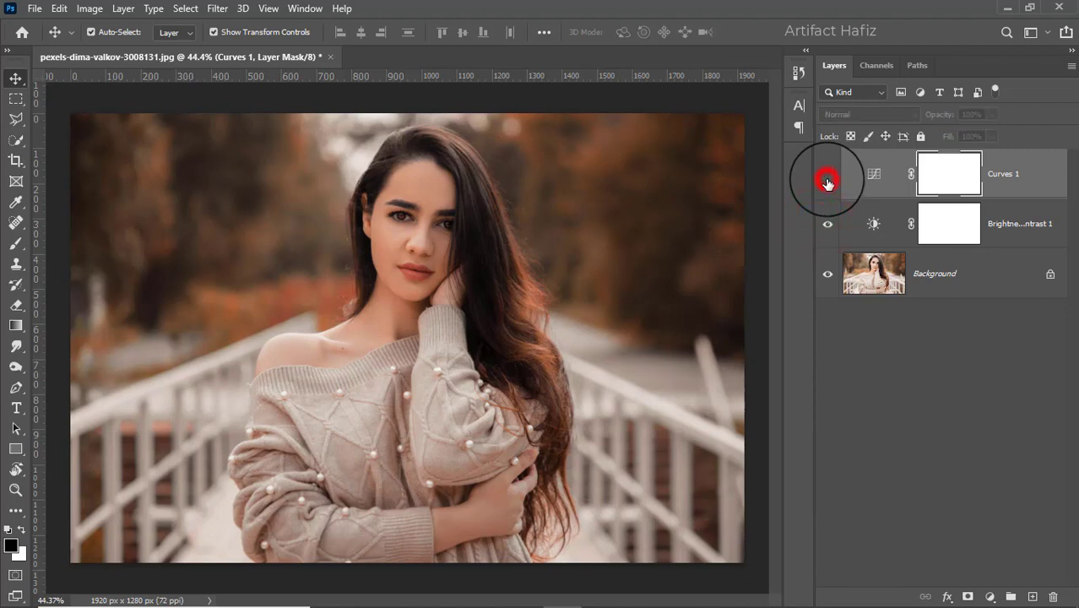
{"action": "left_click", "coordinate": [828, 177]}
{"action": "left_click", "coordinate": [828, 177]}
{"action": "left_click", "coordinate": [828, 181]}
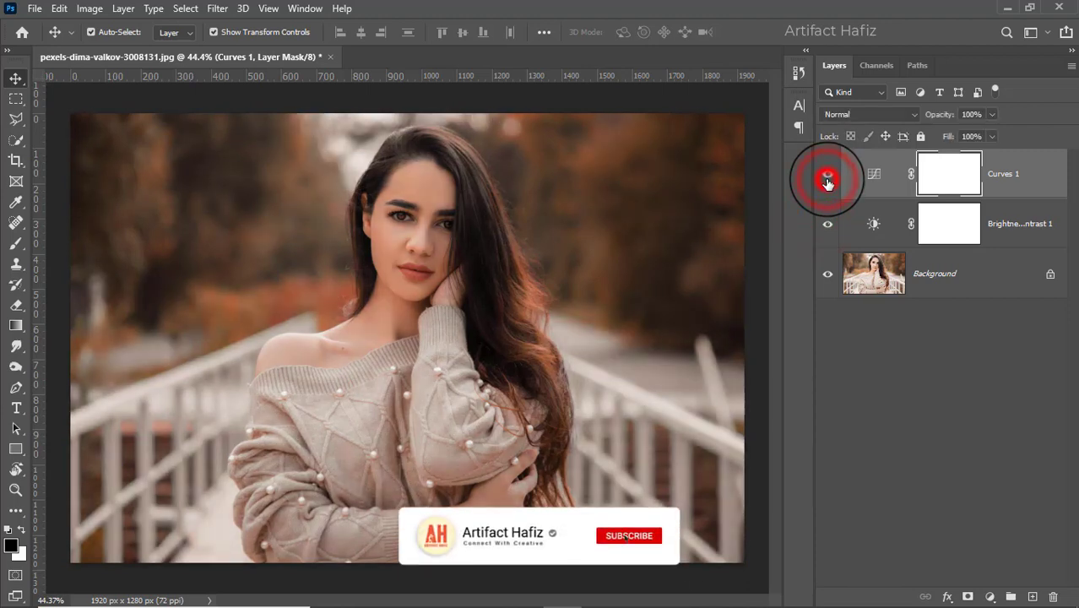
Step: Add a Color Lookup adjustment layer using the Fuji ETERNA 250D Kodak 2395 3D LUT and compare the photo without it
{"action": "left_click", "coordinate": [990, 596]}
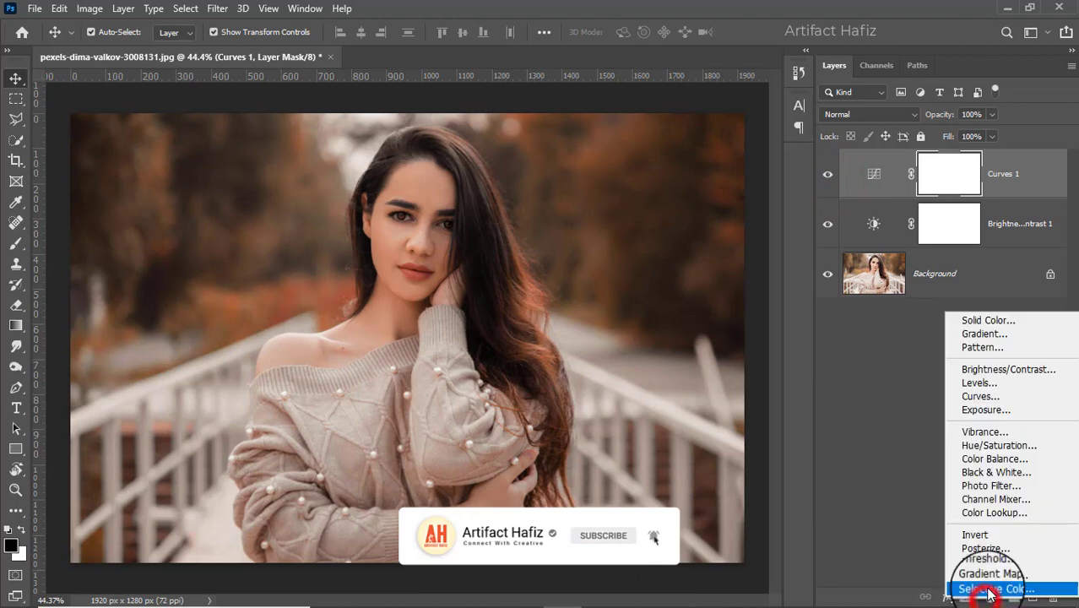
{"action": "left_click", "coordinate": [979, 512]}
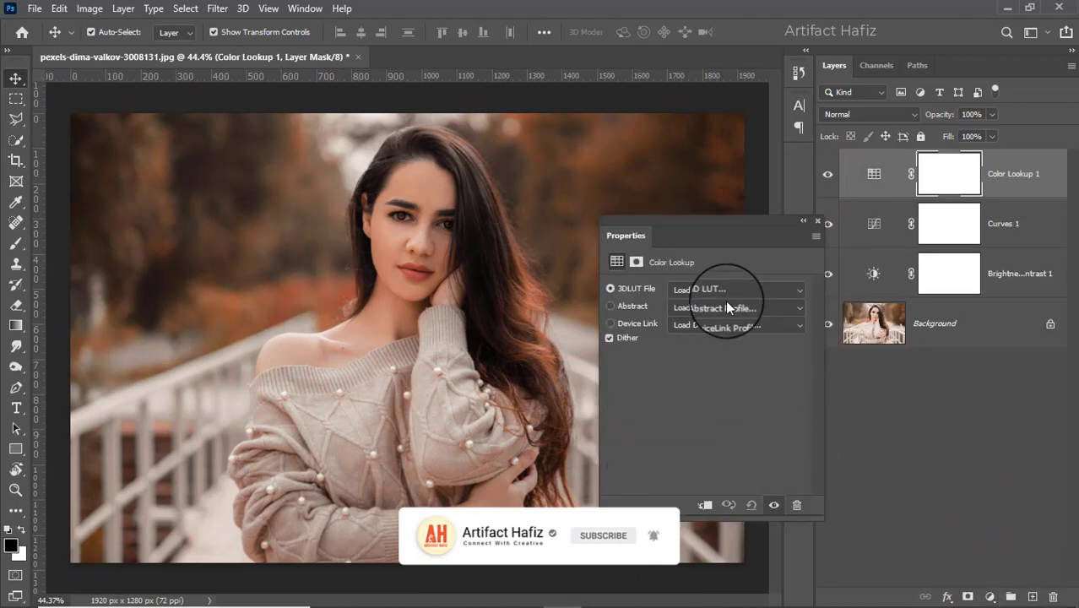
{"action": "left_click", "coordinate": [728, 290]}
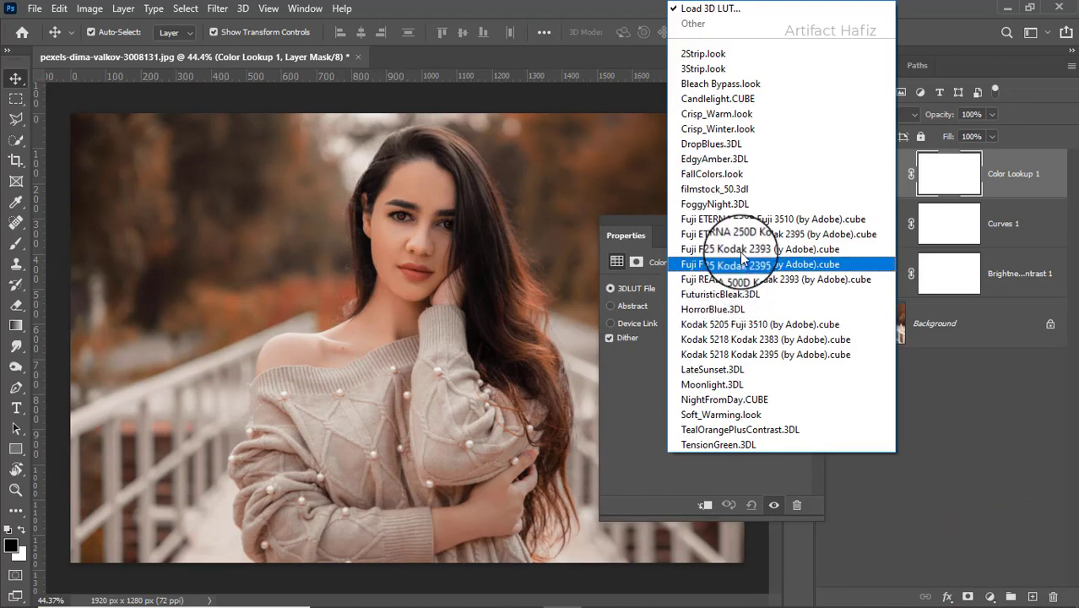
{"action": "left_click", "coordinate": [739, 235]}
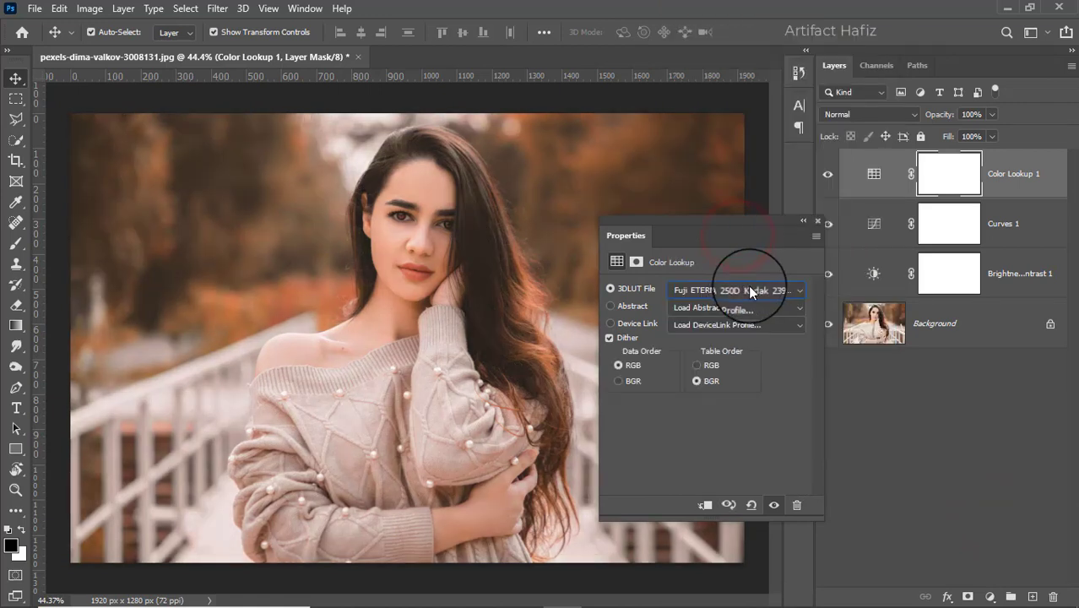
{"action": "left_click", "coordinate": [815, 223]}
{"action": "left_click", "coordinate": [828, 174]}
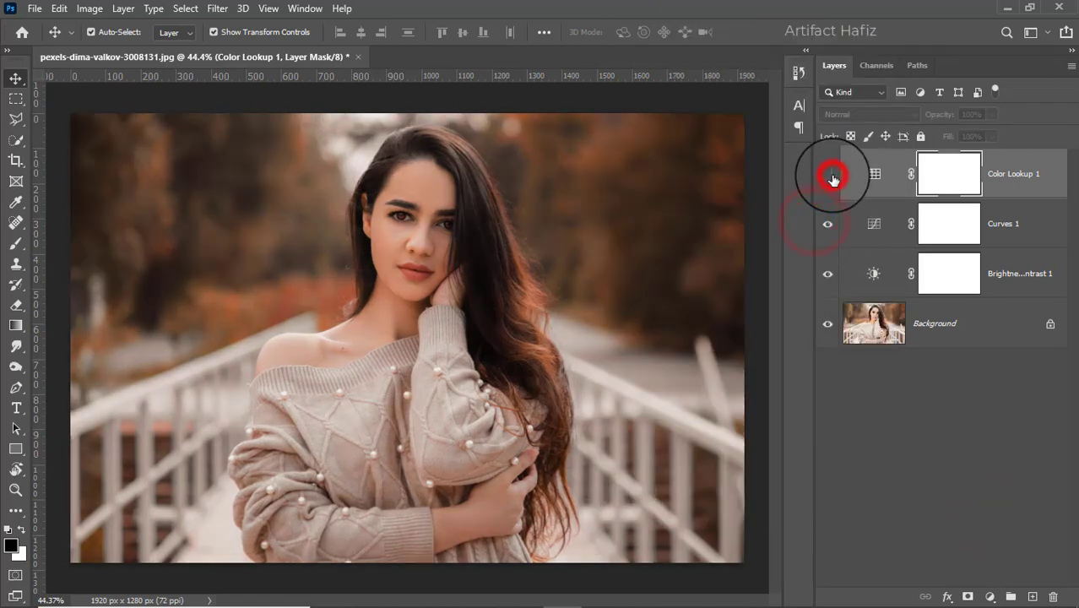
{"action": "left_click", "coordinate": [827, 174]}
Step: Reduce the Color Lookup 1 layer's opacity to 35%
{"action": "left_click", "coordinate": [996, 115]}
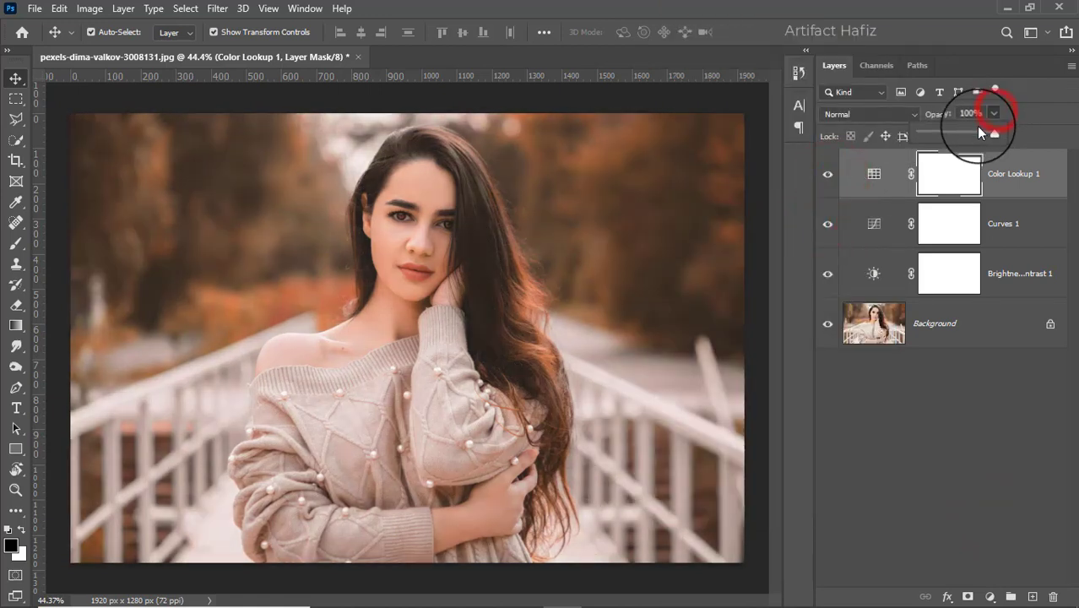
{"action": "left_click_drag", "start_coordinate": [954, 136], "coordinate": [945, 135]}
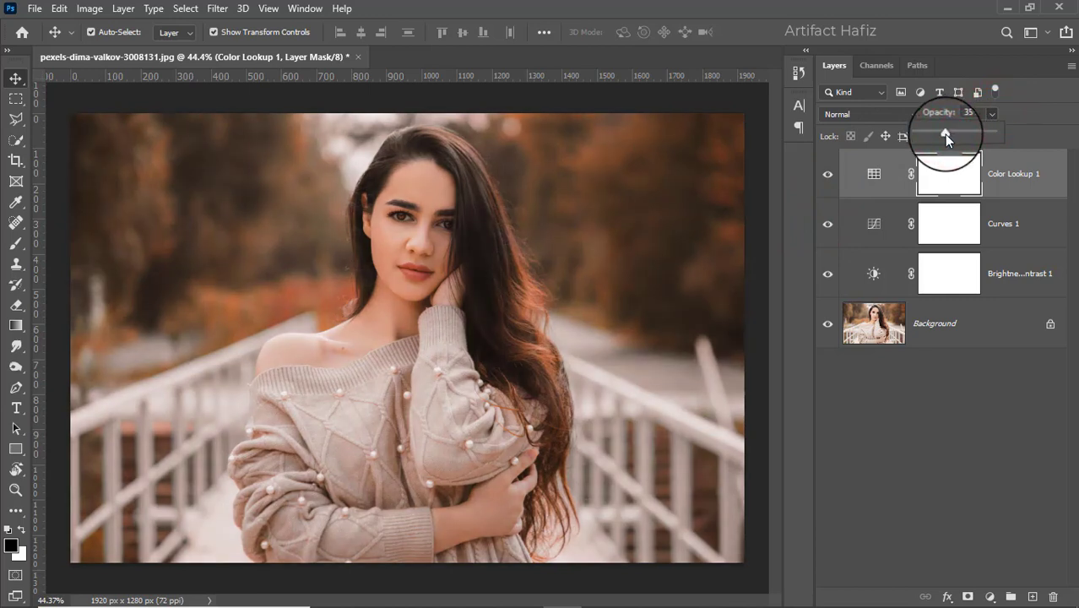
{"action": "left_click", "coordinate": [1007, 173]}
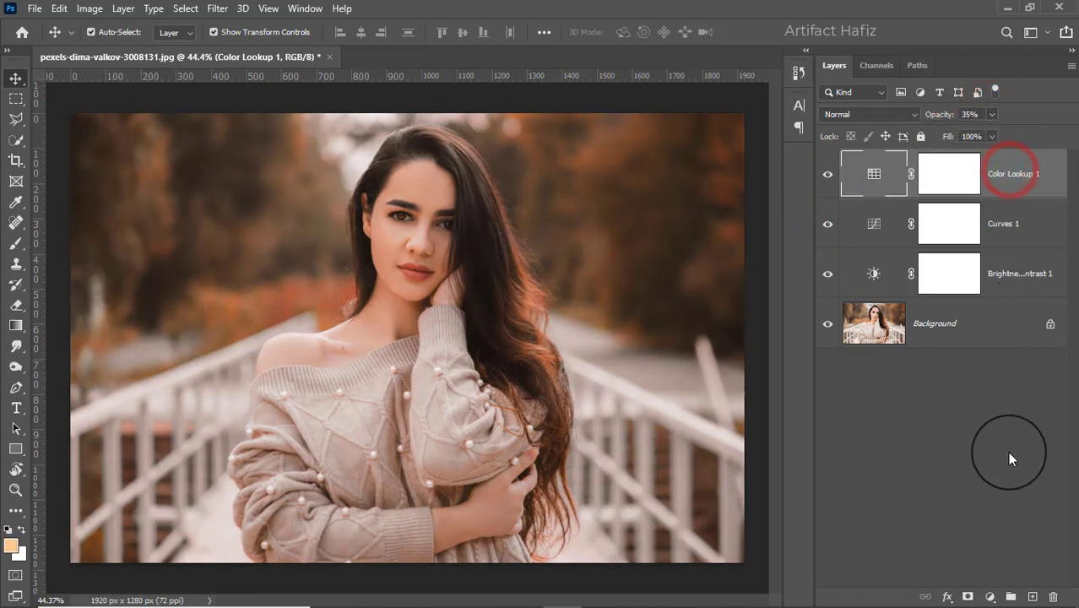
Step: Add a Levels adjustment layer with the RGB input white point at 249 and the black point at 9
{"action": "left_click", "coordinate": [989, 596]}
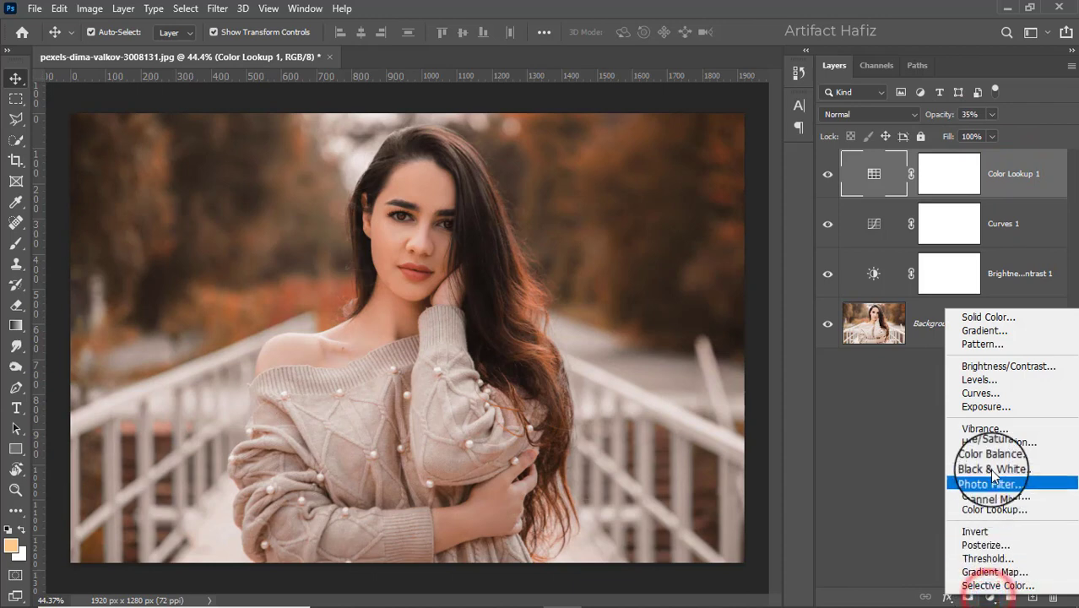
{"action": "left_click", "coordinate": [978, 377]}
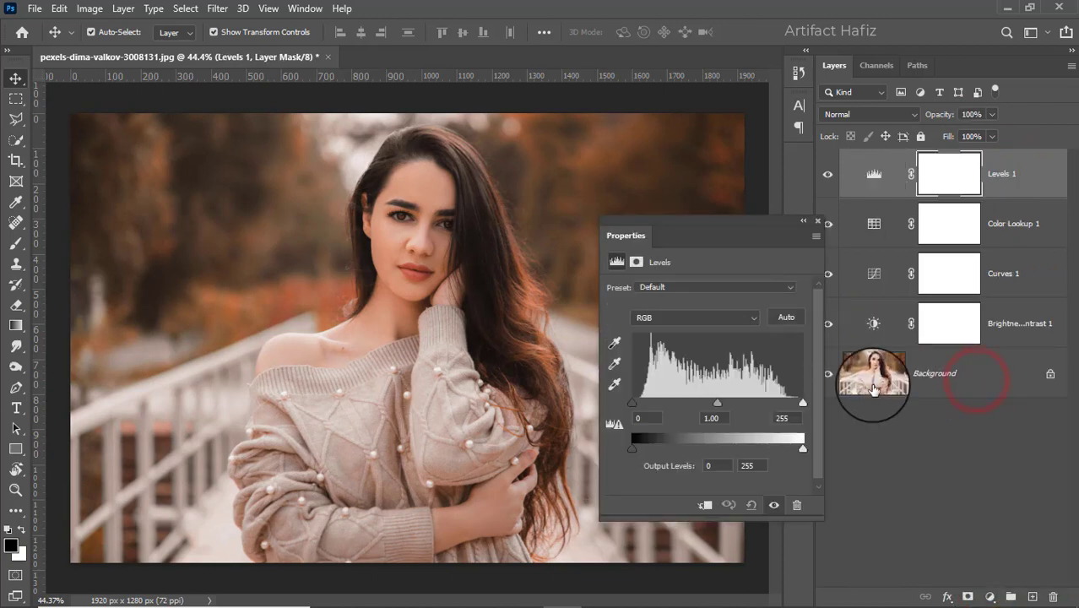
{"action": "left_click_drag", "start_coordinate": [804, 402], "coordinate": [798, 402]}
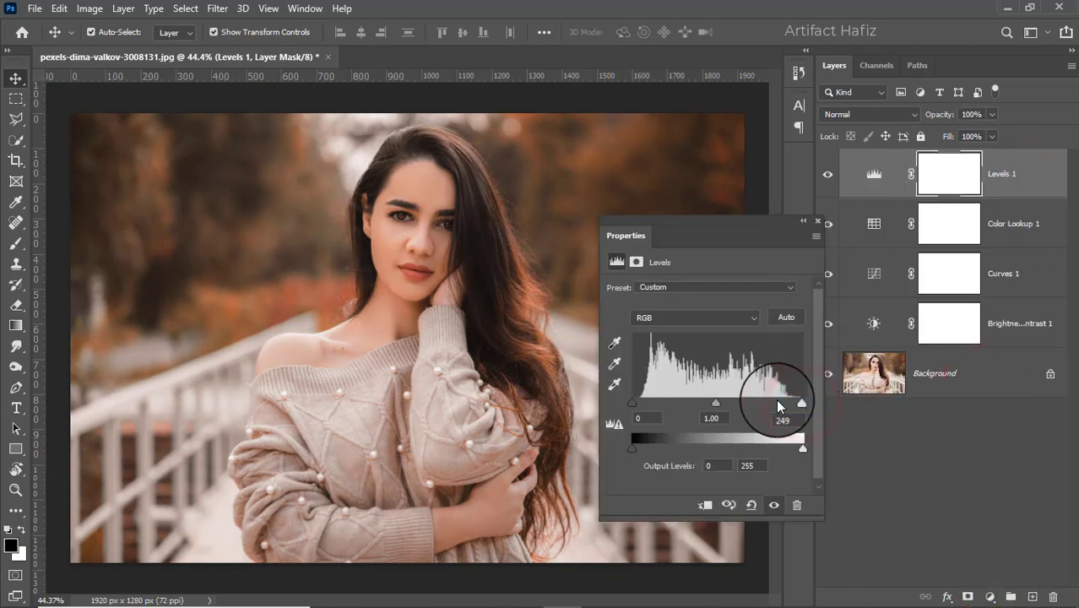
{"action": "left_click_drag", "start_coordinate": [633, 406], "coordinate": [638, 405]}
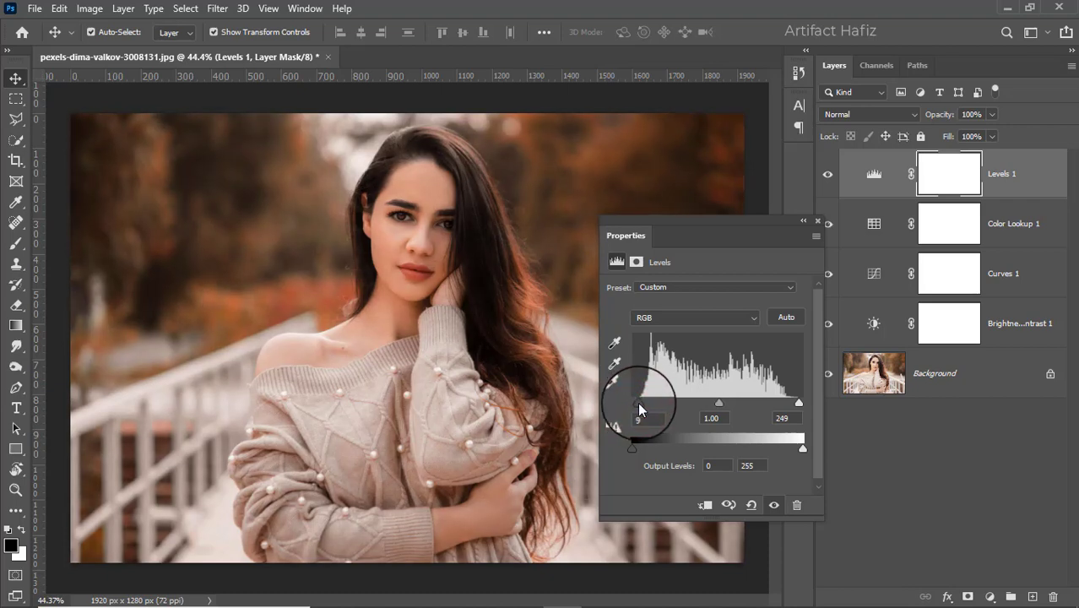
{"action": "left_click", "coordinate": [817, 222]}
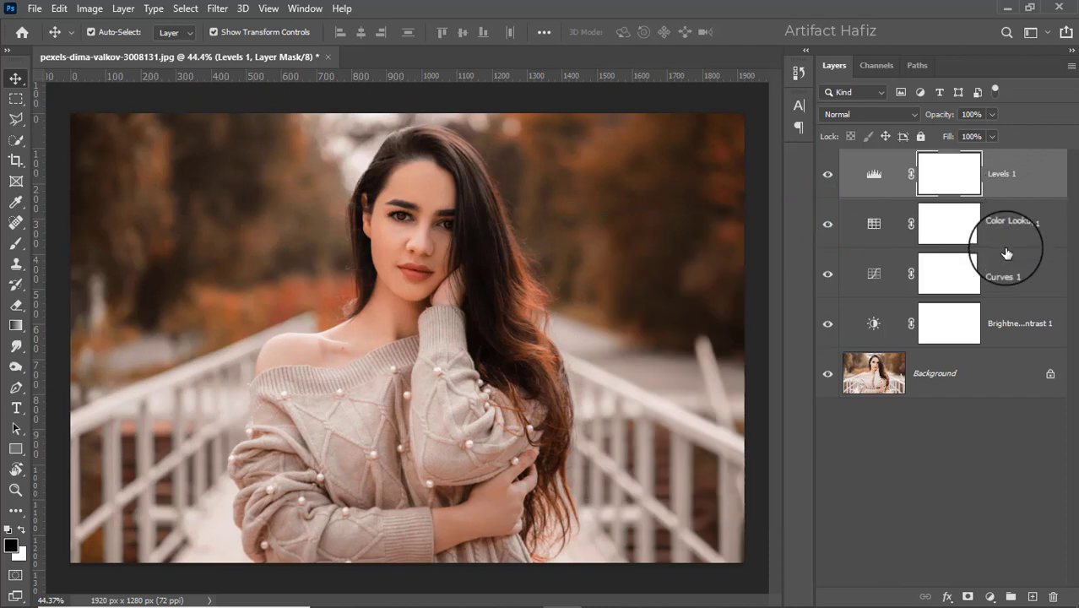
Step: Stamp all visible layers into a new layer above Levels 1 and convert it for smart filters
{"action": "left_click", "coordinate": [1001, 175]}
{"action": "key", "text": "ctrl+alt+shift+e"}
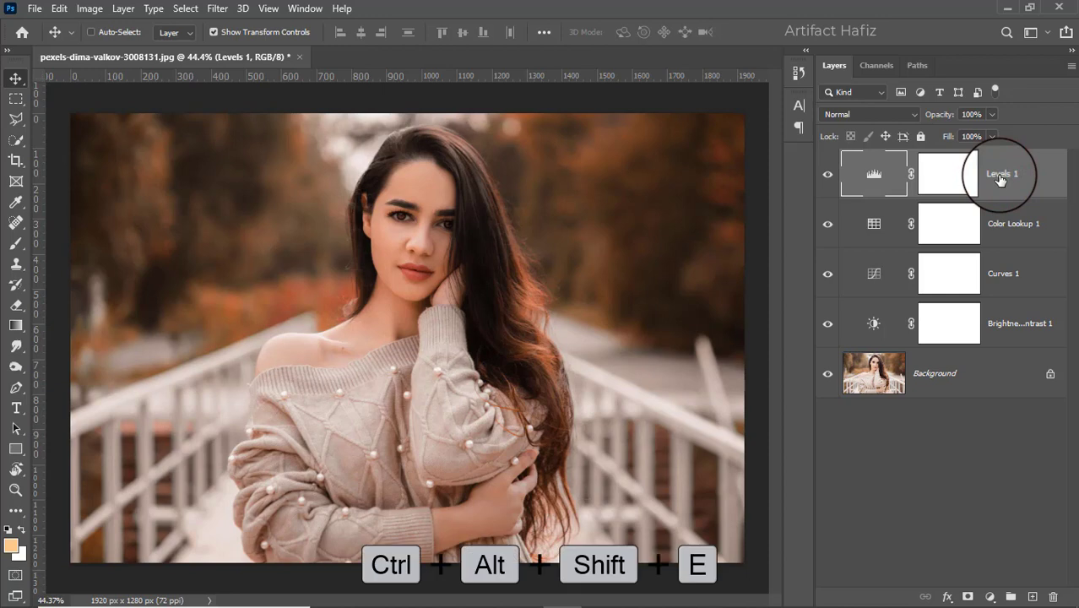
{"action": "left_click", "coordinate": [217, 8]}
{"action": "left_click", "coordinate": [238, 50]}
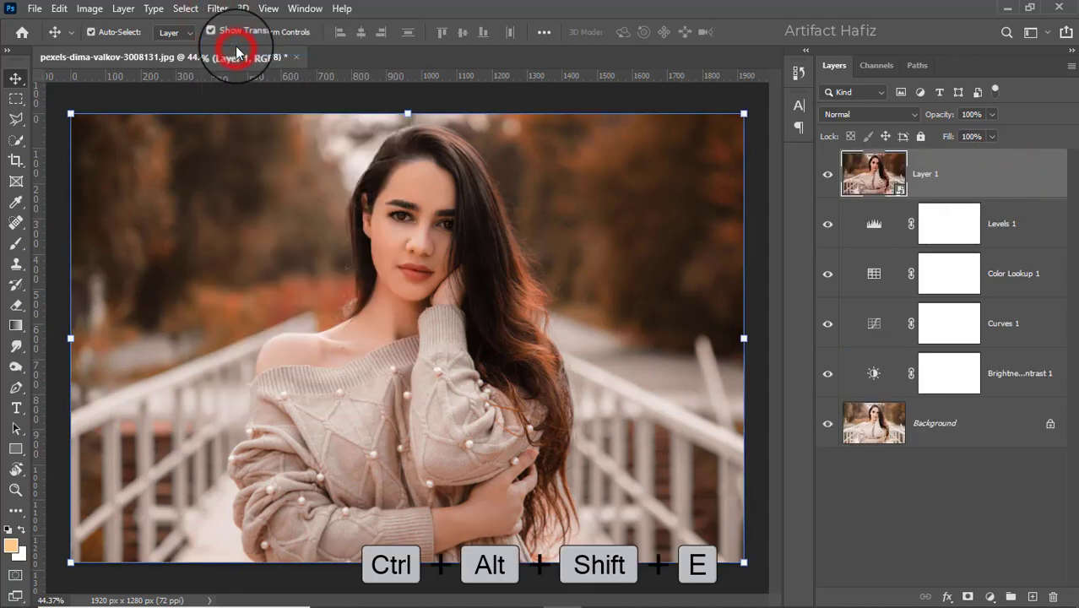
Step: Apply the Camera Raw filter to the merged layer and set Temperature to -9 and Tint to -10
{"action": "left_click", "coordinate": [217, 9]}
{"action": "left_click", "coordinate": [248, 126]}
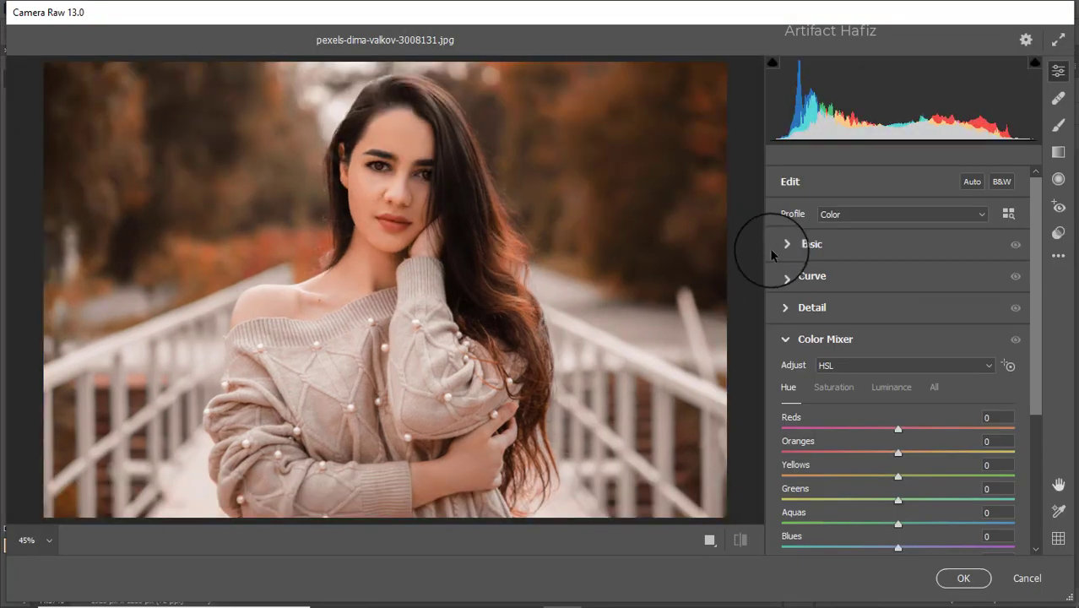
{"action": "left_click", "coordinate": [784, 244]}
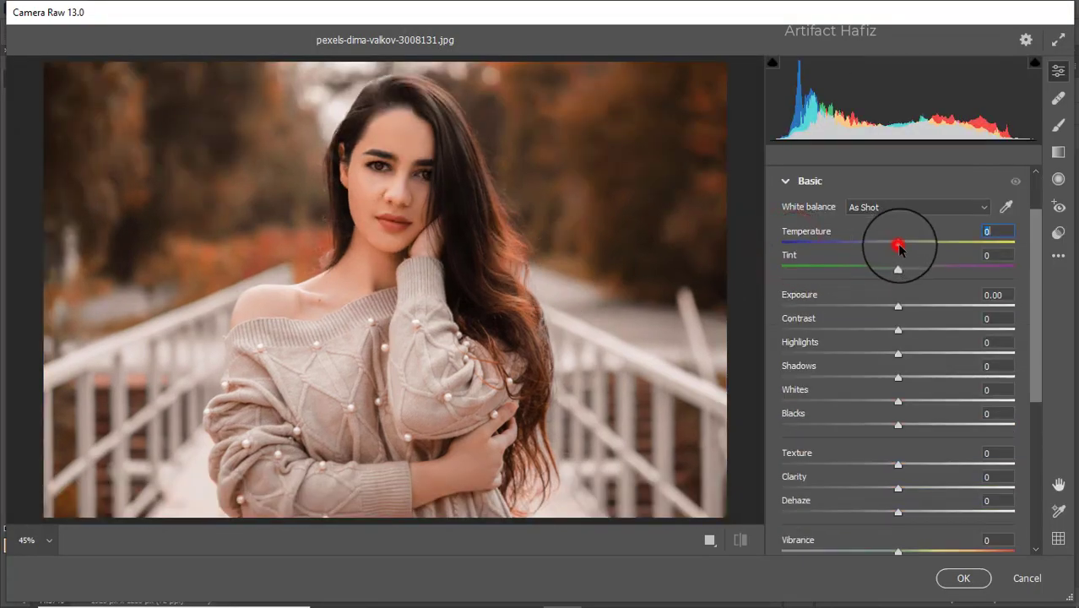
{"action": "left_click_drag", "start_coordinate": [898, 247], "coordinate": [886, 270]}
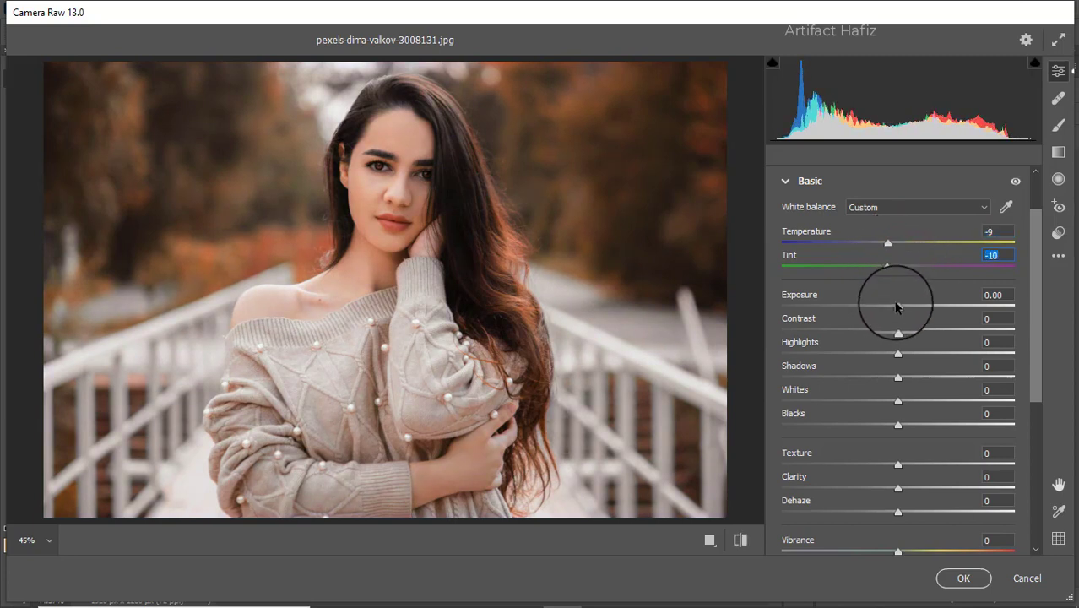
Step: Set Exposure to -0.15, Contrast to +4, Highlights to -33, Whites to +40, Shadows to +9 and Blacks to -10
{"action": "left_click_drag", "start_coordinate": [896, 308], "coordinate": [858, 355]}
{"action": "left_click", "coordinate": [898, 402]}
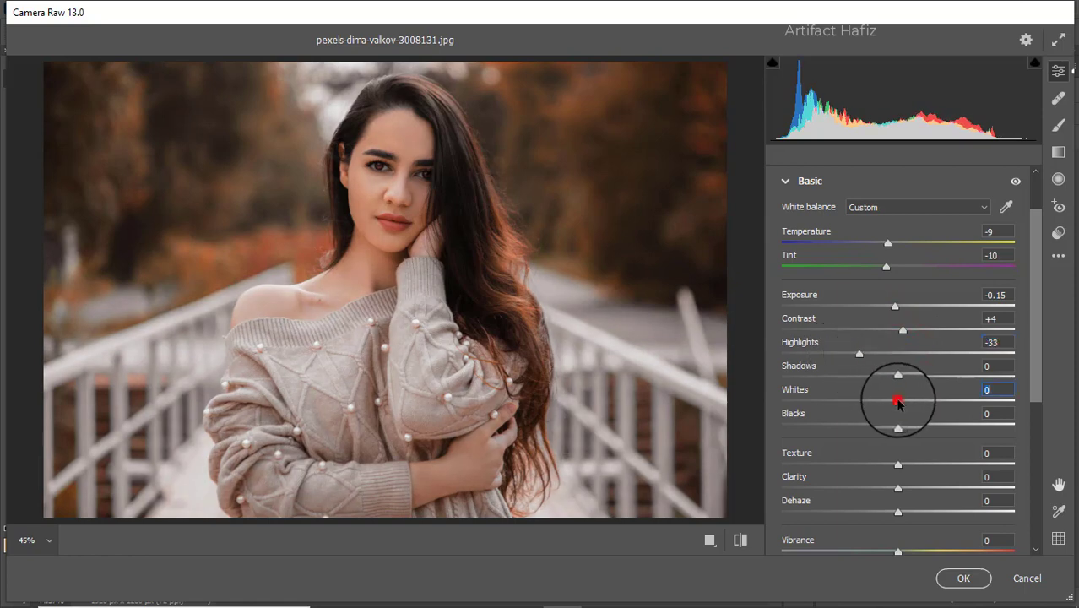
{"action": "left_click_drag", "start_coordinate": [898, 403], "coordinate": [945, 411]}
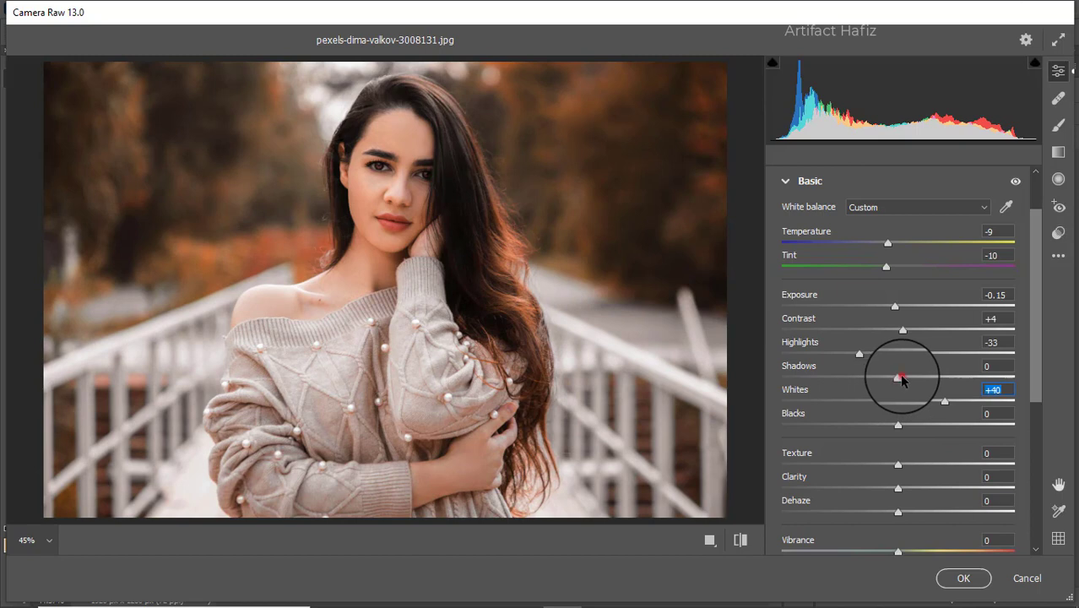
{"action": "mouse_move", "coordinate": [900, 377]}
{"action": "left_mouse_down"}
{"action": "mouse_move", "coordinate": [940, 379]}
{"action": "mouse_move", "coordinate": [908, 378]}
{"action": "left_mouse_up"}
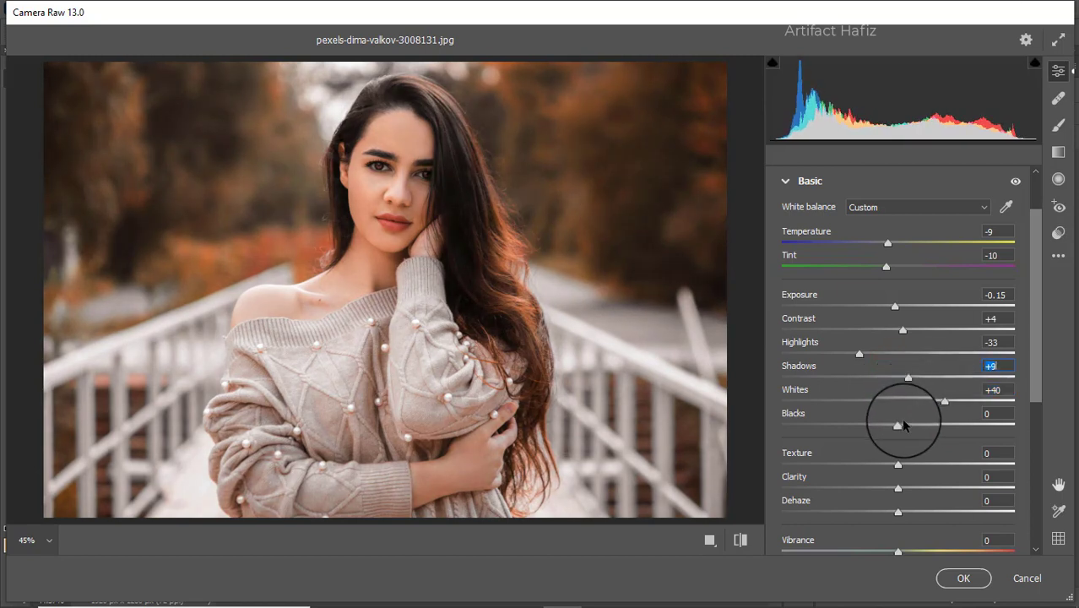
{"action": "left_click_drag", "start_coordinate": [901, 422], "coordinate": [887, 429]}
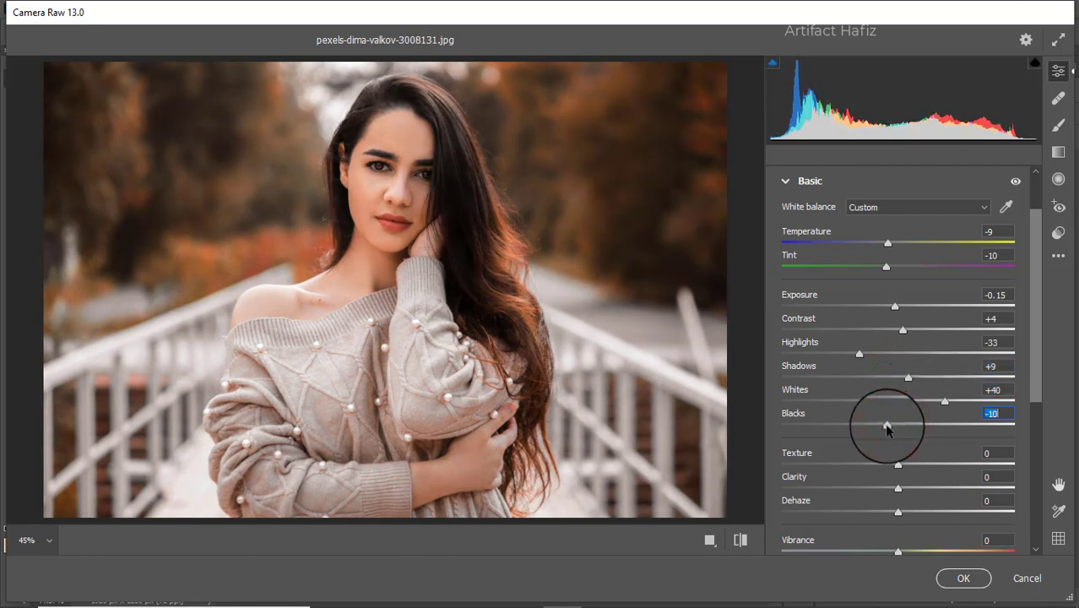
Step: Set Texture to +3, Clarity to +3, Dehaze to +5, Vibrance to +33 and Saturation to -7
{"action": "scroll", "coordinate": [904, 398], "scroll_direction": "down", "scroll_amount": 4}
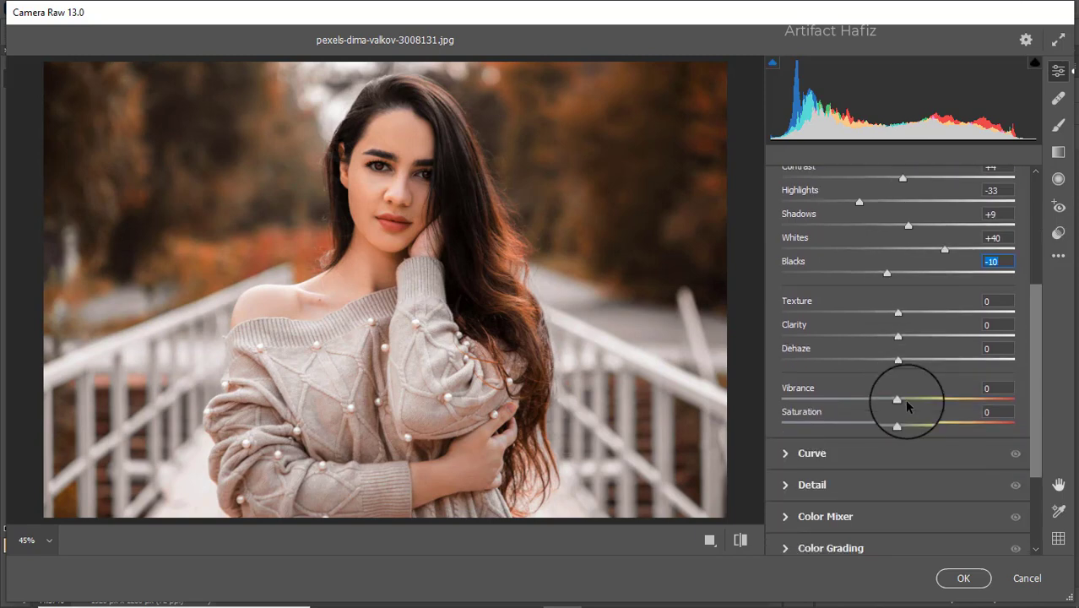
{"action": "left_click_drag", "start_coordinate": [899, 309], "coordinate": [891, 428]}
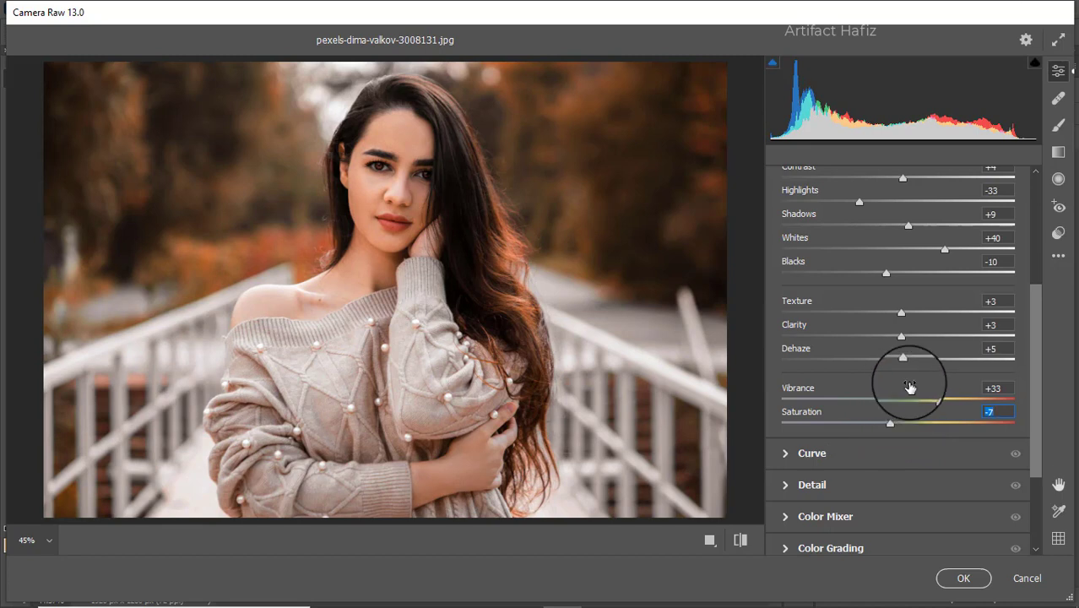
Step: Add two points to the RGB point curve, one at input 65, output 63 and one at input 189, output 192
{"action": "scroll", "coordinate": [904, 384], "scroll_direction": "down", "scroll_amount": 2}
{"action": "left_click", "coordinate": [840, 375]}
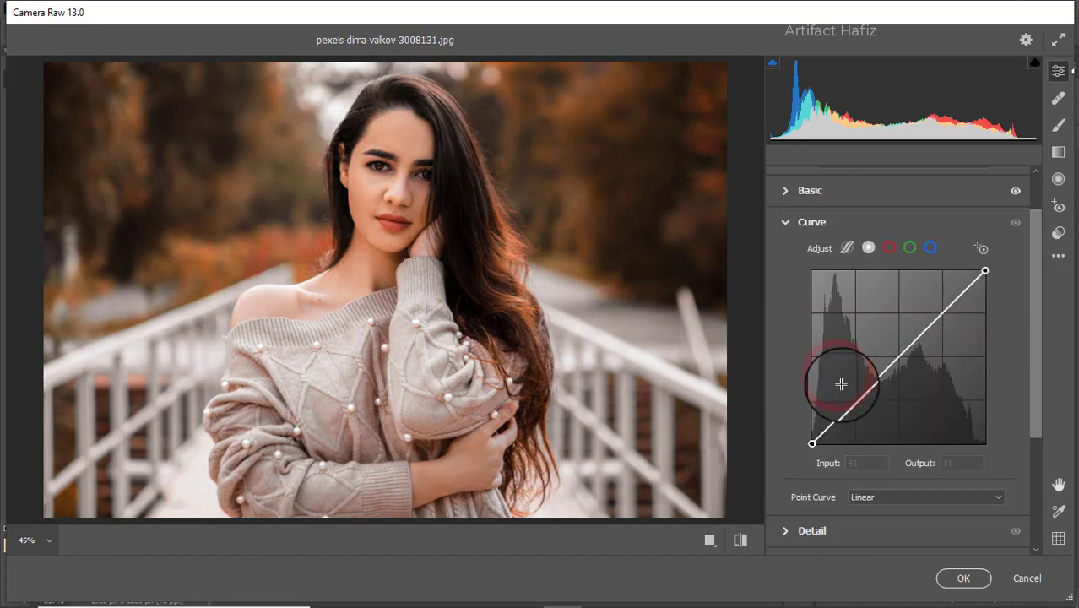
{"action": "left_click", "coordinate": [869, 248]}
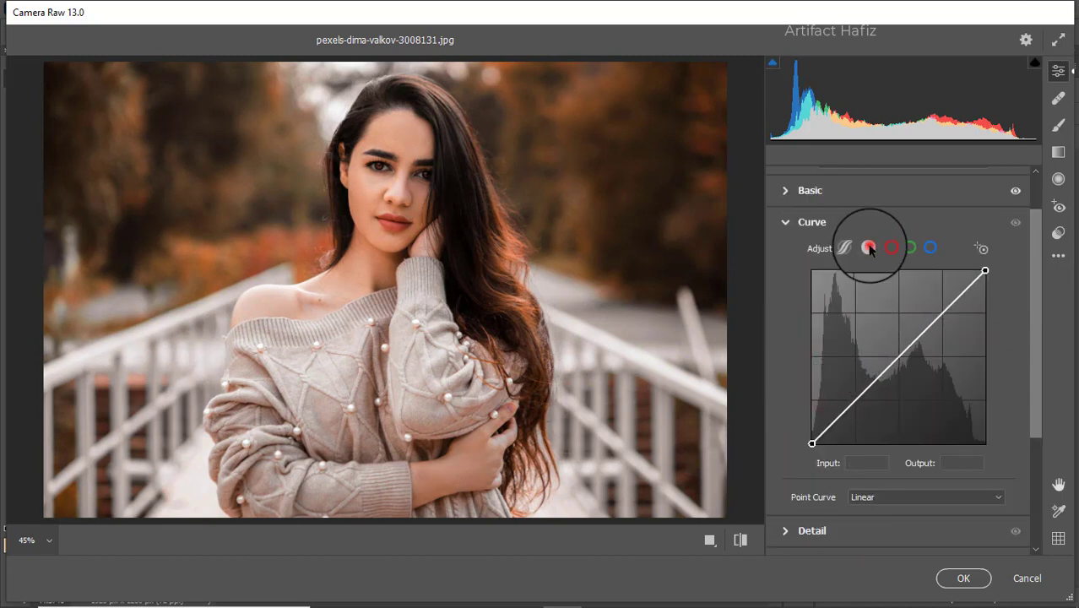
{"action": "left_click", "coordinate": [856, 400]}
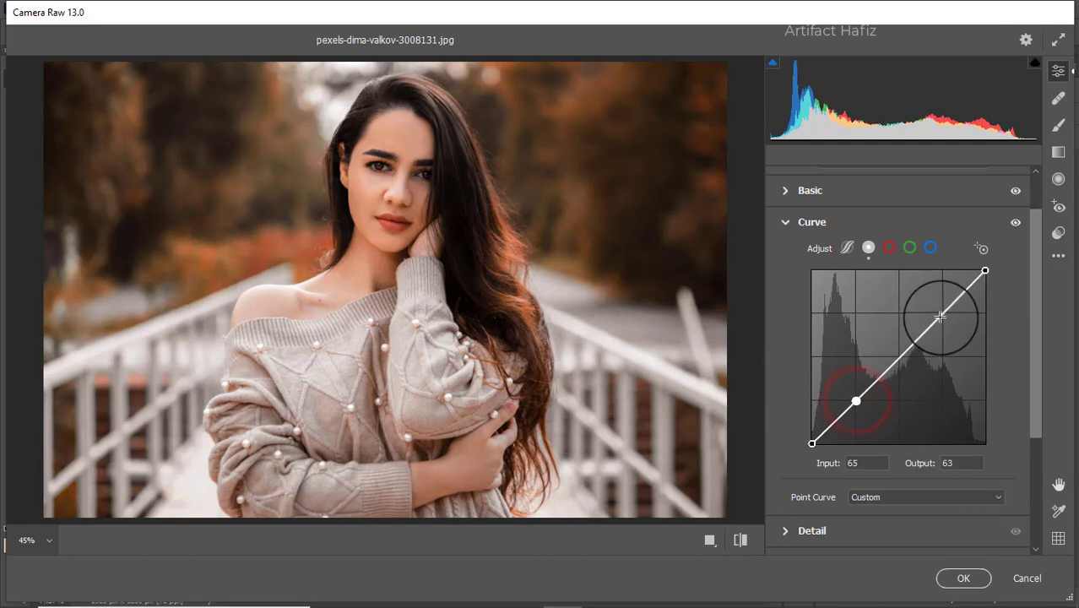
{"action": "left_click_drag", "start_coordinate": [937, 319], "coordinate": [940, 314]}
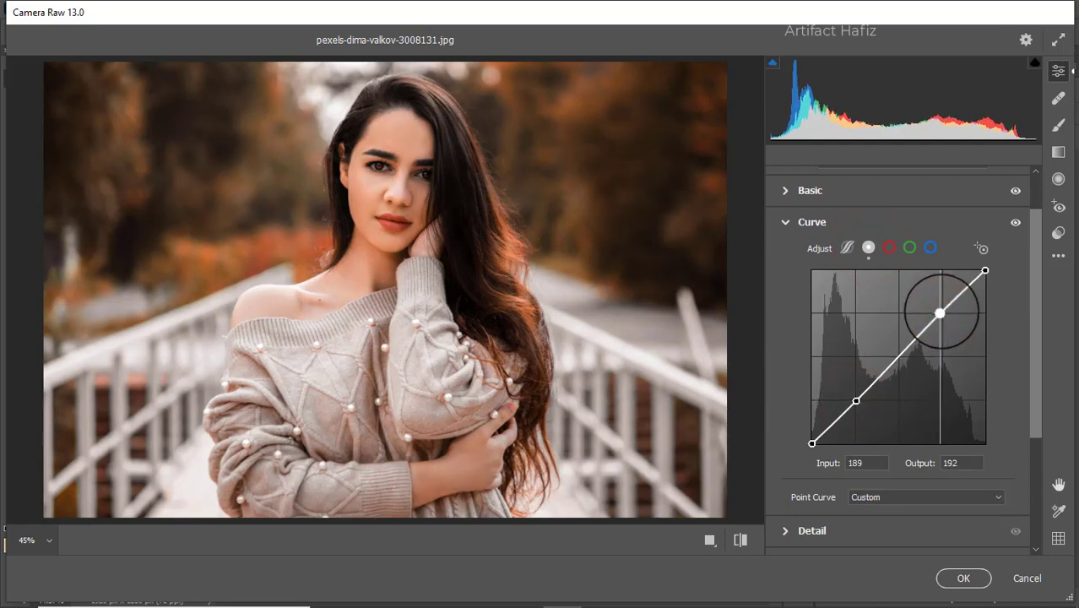
Step: Lift the blue channel curve's black point to output 8 at input 0
{"action": "left_click", "coordinate": [930, 247]}
{"action": "left_click_drag", "start_coordinate": [810, 443], "coordinate": [813, 438]}
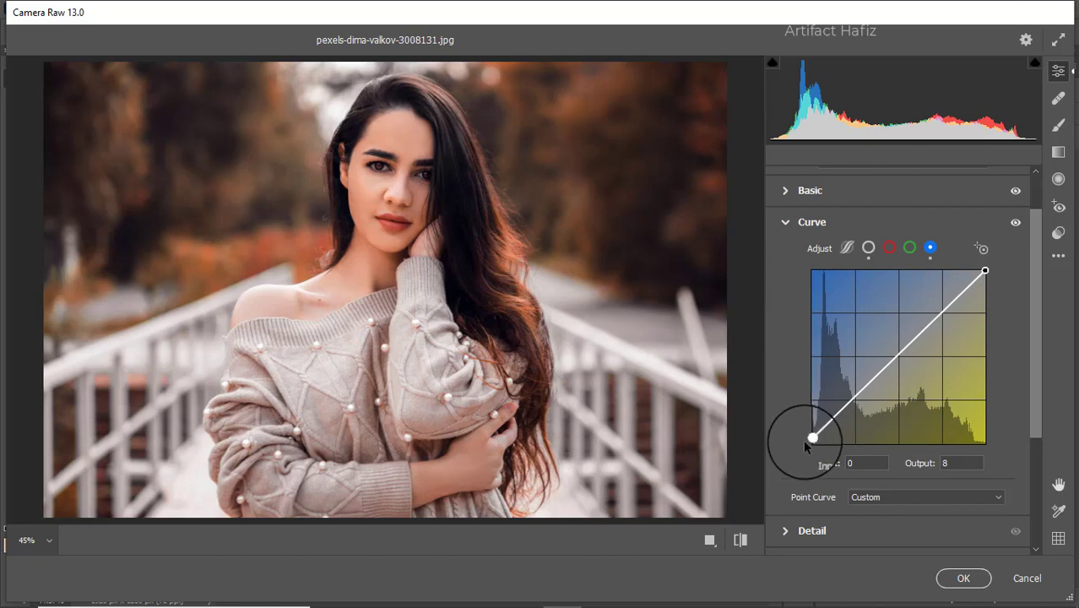
{"action": "scroll", "coordinate": [893, 446], "scroll_direction": "down", "scroll_amount": 3}
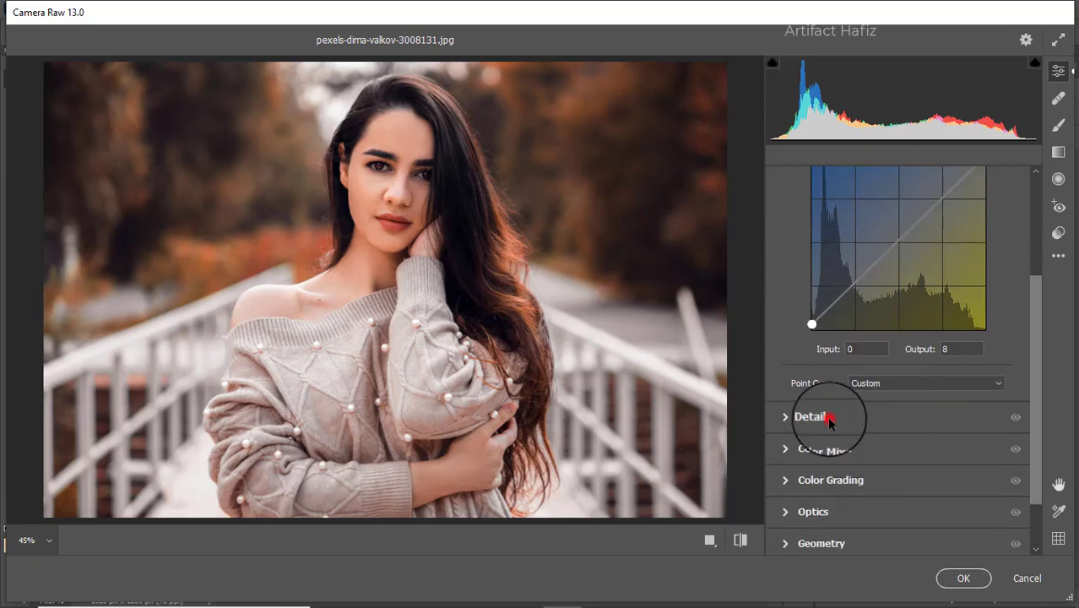
Step: In the Detail settings, set Sharpening to 4, Noise Reduction to 6 and Color Noise Reduction to 12
{"action": "left_click", "coordinate": [829, 419]}
{"action": "left_click_drag", "start_coordinate": [783, 345], "coordinate": [808, 414]}
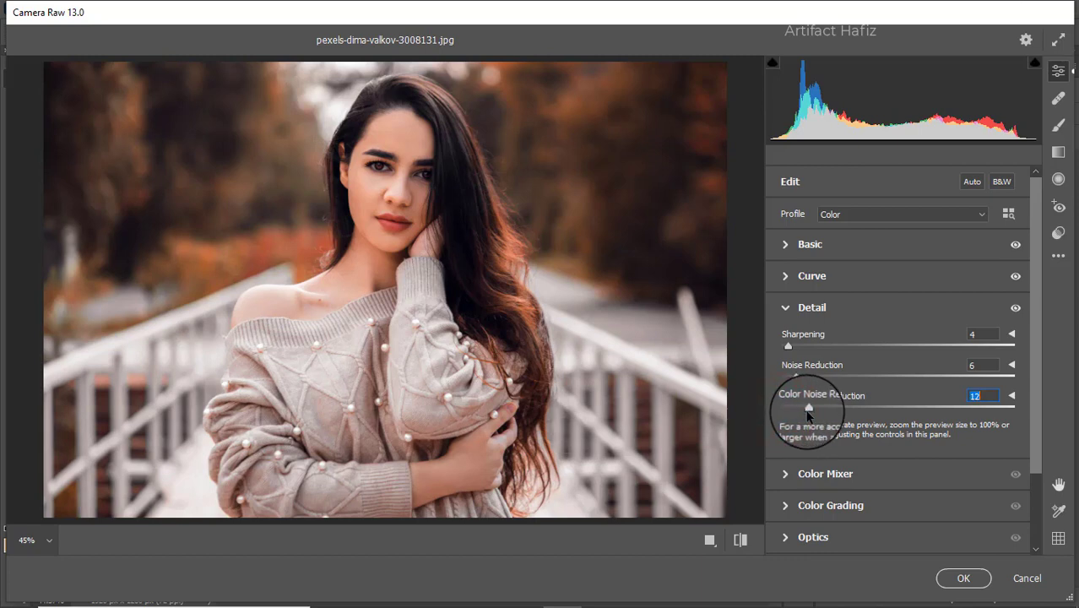
Step: Set the Color Mixer saturation to Reds +12, Oranges +4, Yellows -28, Greens +16, Aquas +18 and Blues +33
{"action": "left_click", "coordinate": [808, 475]}
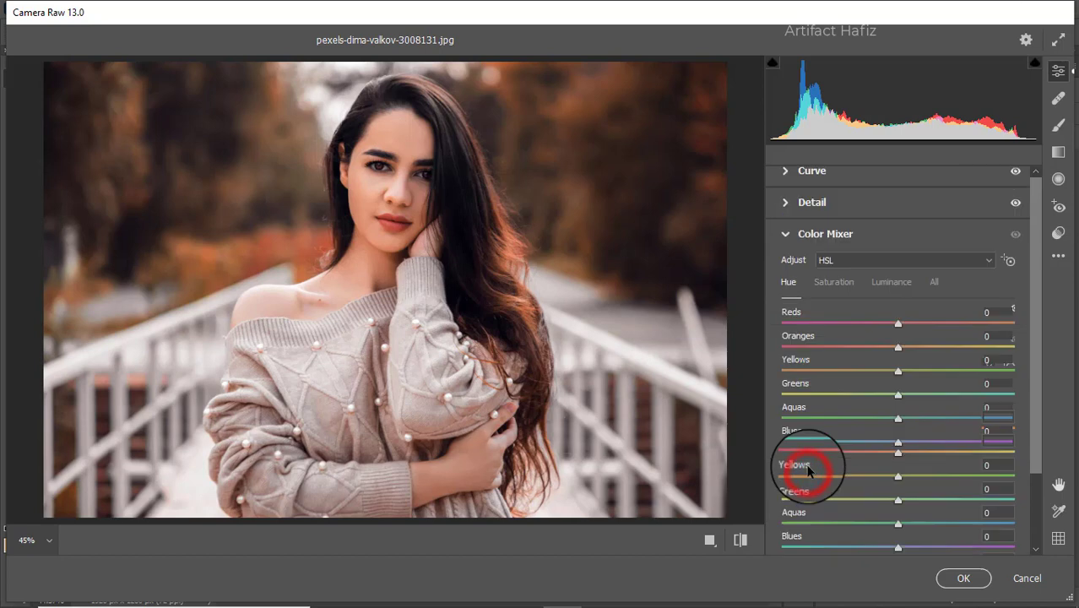
{"action": "left_click", "coordinate": [833, 288]}
{"action": "left_click_drag", "start_coordinate": [898, 325], "coordinate": [992, 325]}
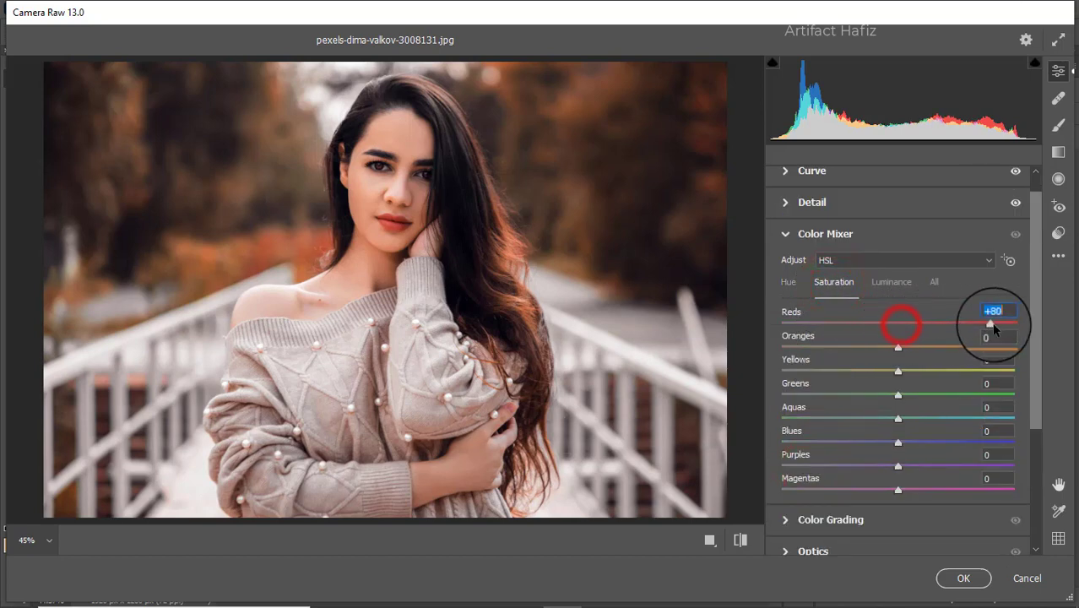
{"action": "left_click_drag", "start_coordinate": [841, 324], "coordinate": [912, 325]}
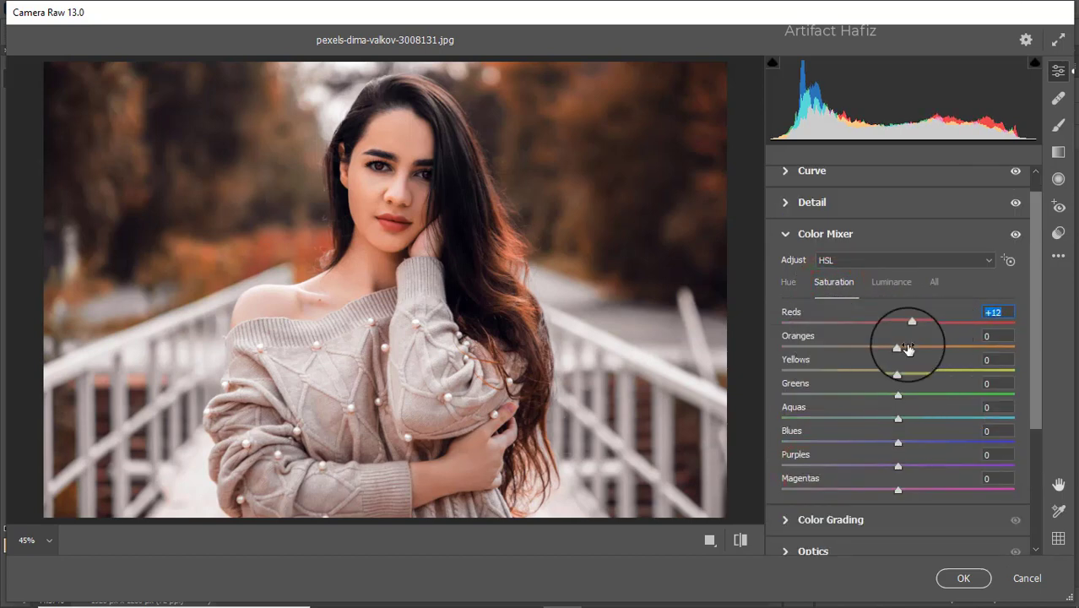
{"action": "mouse_move", "coordinate": [897, 372]}
{"action": "left_mouse_down"}
{"action": "mouse_move", "coordinate": [759, 373]}
{"action": "mouse_move", "coordinate": [864, 373]}
{"action": "mouse_move", "coordinate": [835, 349]}
{"action": "mouse_move", "coordinate": [903, 358]}
{"action": "left_mouse_up"}
{"action": "left_click_drag", "start_coordinate": [897, 395], "coordinate": [935, 446]}
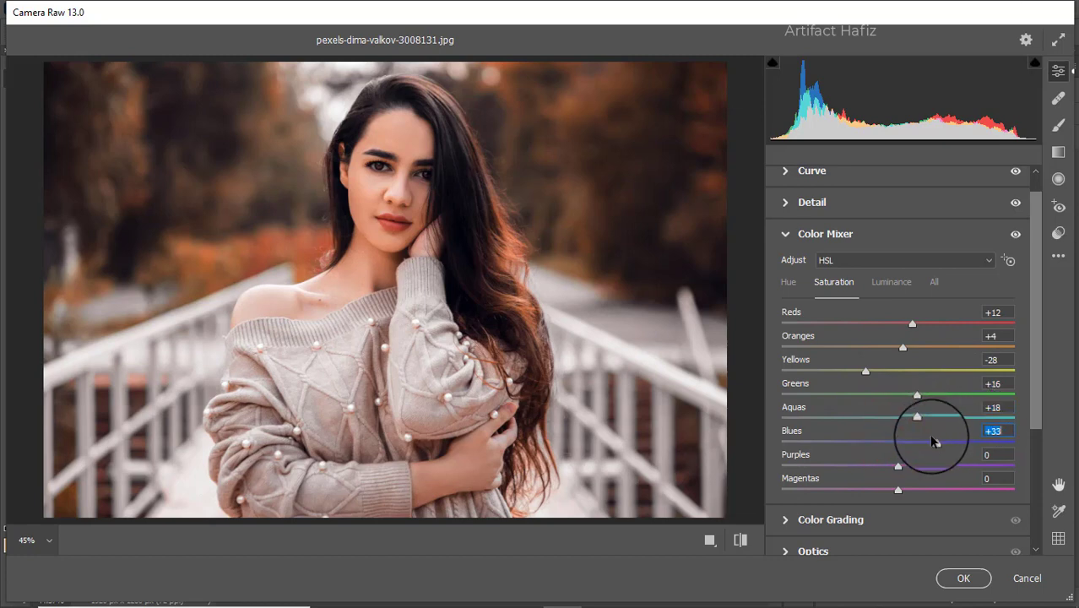
Step: Set the Color Mixer luminance to Reds +11, Oranges +1, Yellows +18, Greens +12, Aquas +8 and Blues +12
{"action": "left_click", "coordinate": [883, 282]}
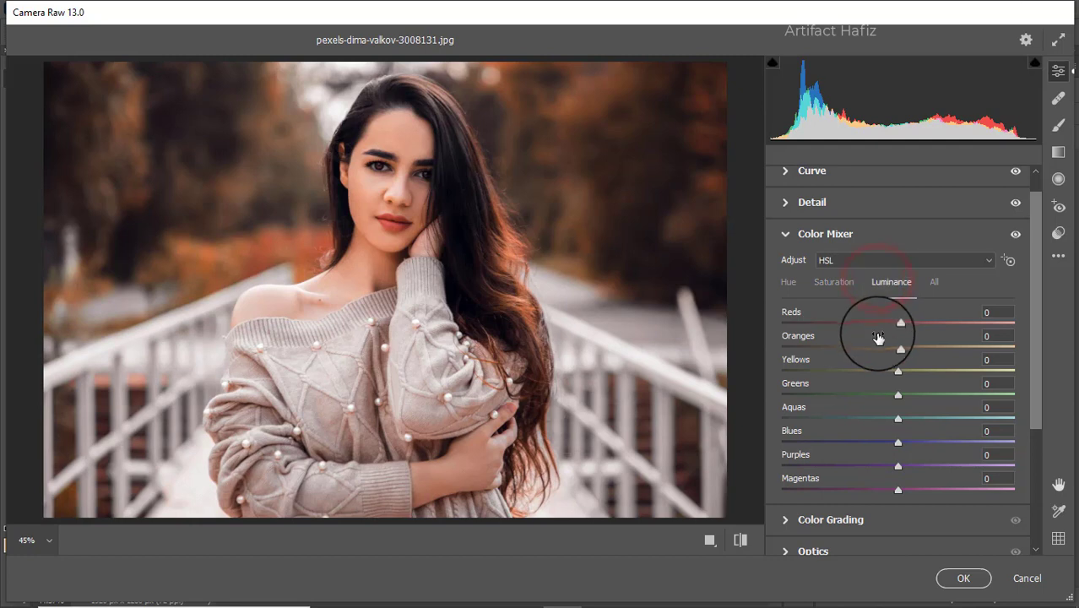
{"action": "left_click_drag", "start_coordinate": [898, 348], "coordinate": [911, 443]}
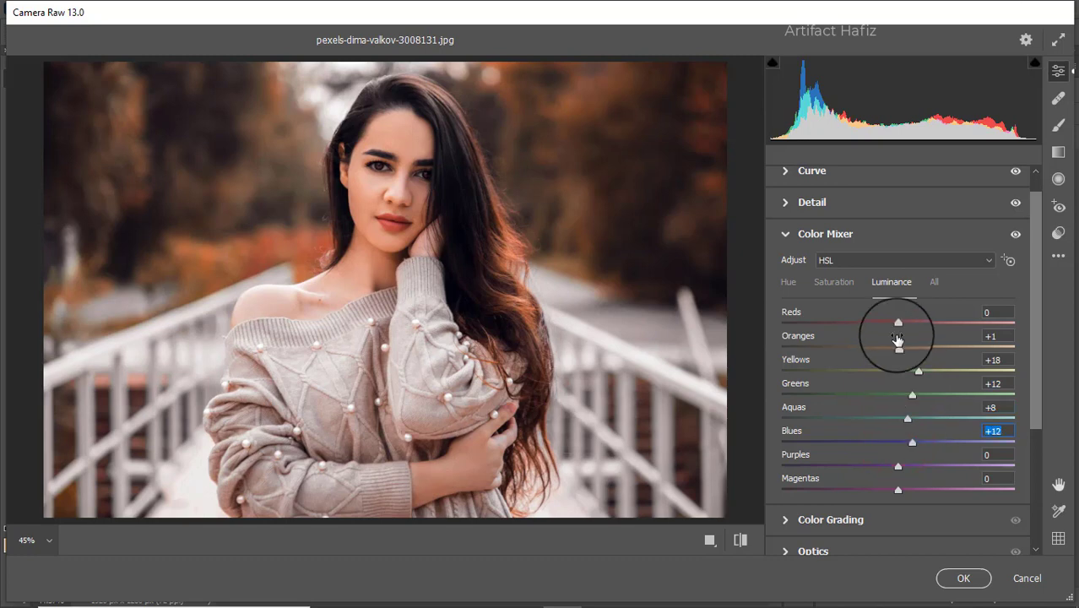
{"action": "mouse_move", "coordinate": [898, 324]}
{"action": "left_mouse_down"}
{"action": "mouse_move", "coordinate": [944, 322]}
{"action": "mouse_move", "coordinate": [898, 325]}
{"action": "mouse_move", "coordinate": [913, 322]}
{"action": "left_mouse_up"}
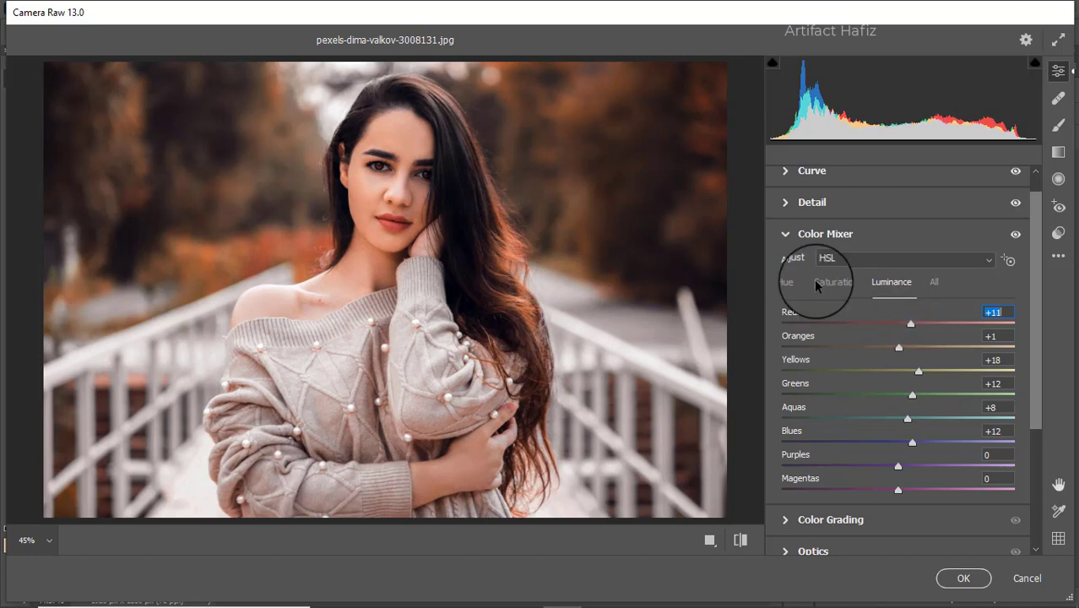
Step: Set the Color Mixer hue to Yellows +24, Greens +51, Aquas -37 and Blues -61
{"action": "left_click", "coordinate": [787, 283]}
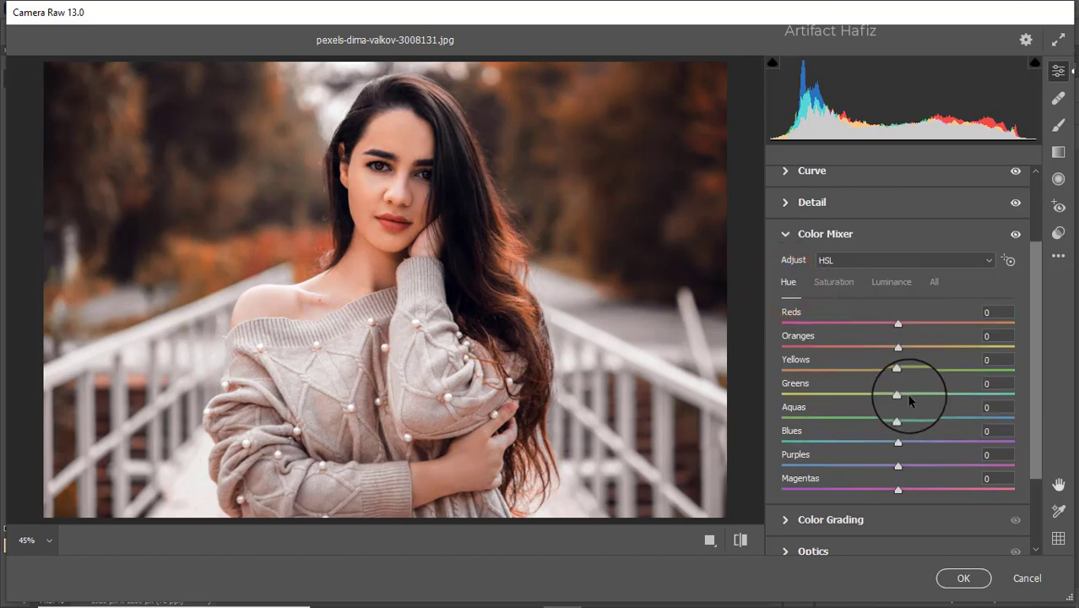
{"action": "left_click_drag", "start_coordinate": [900, 393], "coordinate": [874, 396]}
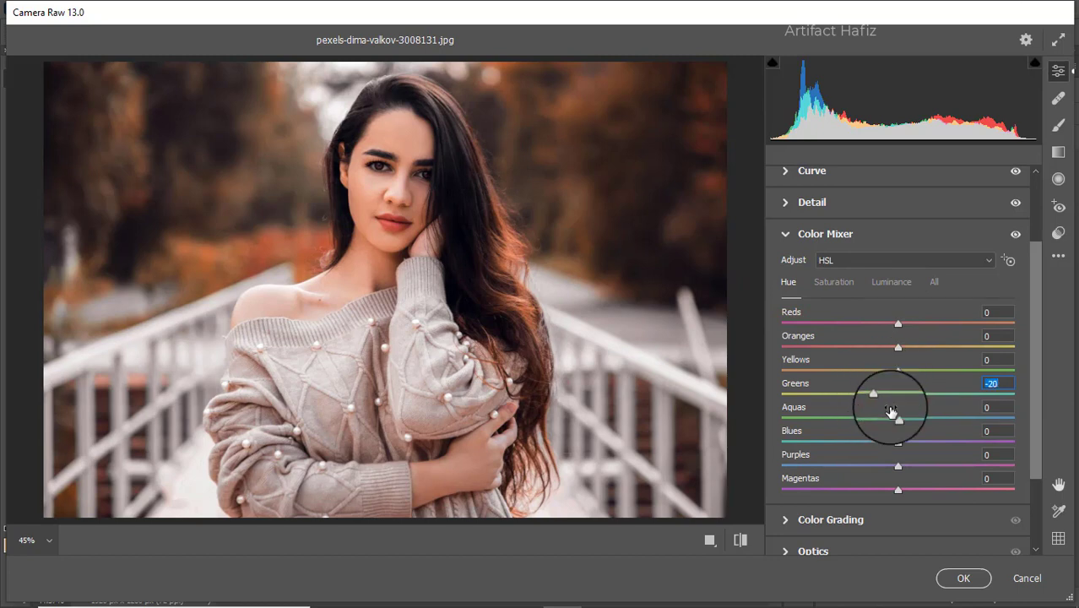
{"action": "left_click_drag", "start_coordinate": [877, 396], "coordinate": [813, 397]}
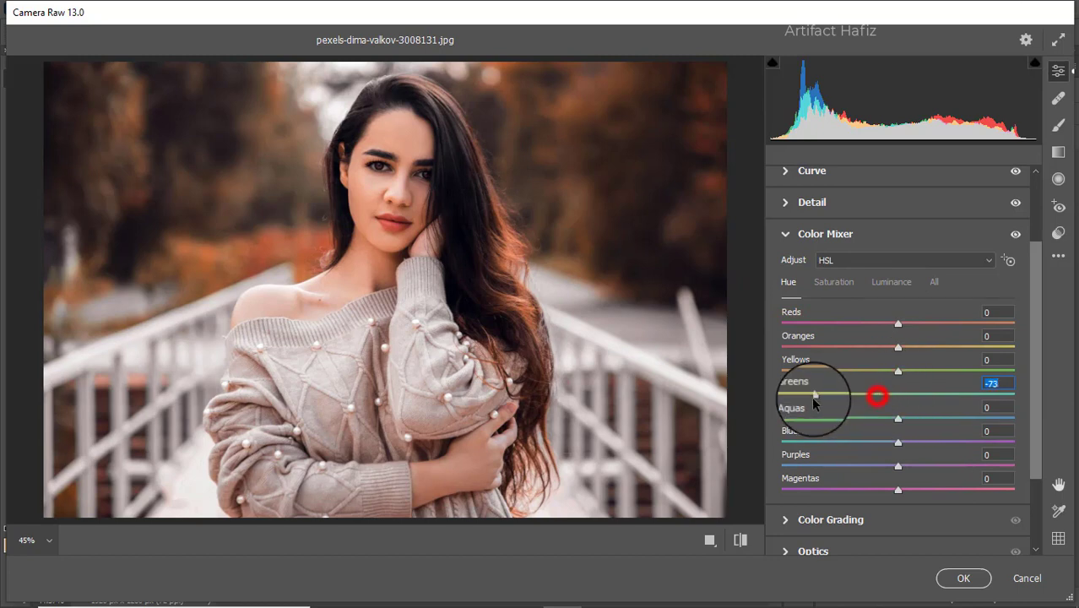
{"action": "left_click_drag", "start_coordinate": [971, 405], "coordinate": [1027, 406]}
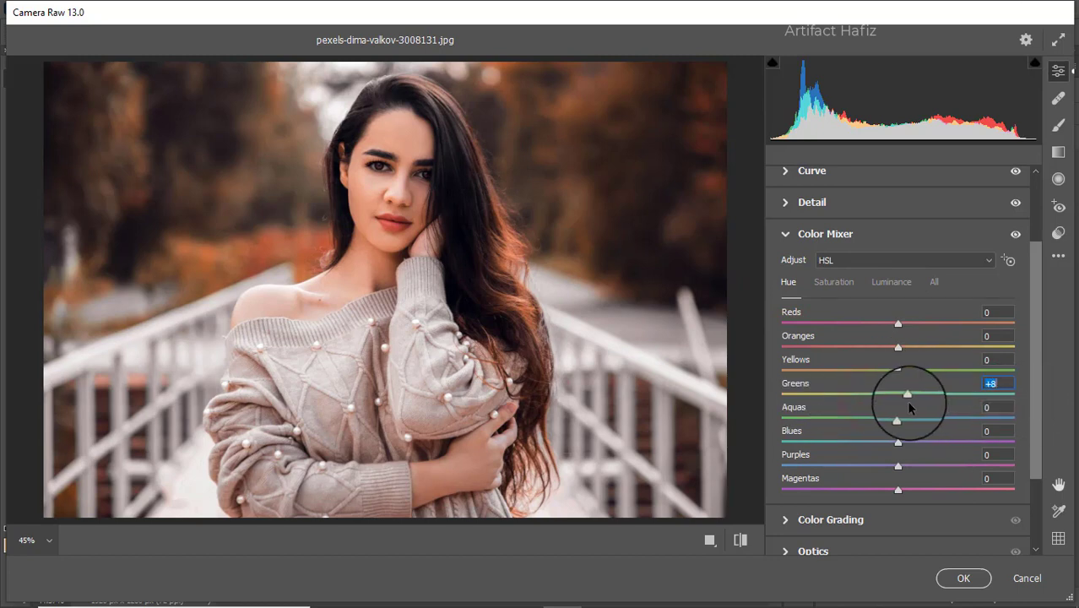
{"action": "left_click_drag", "start_coordinate": [908, 408], "coordinate": [958, 397]}
{"action": "left_click_drag", "start_coordinate": [898, 417], "coordinate": [829, 433]}
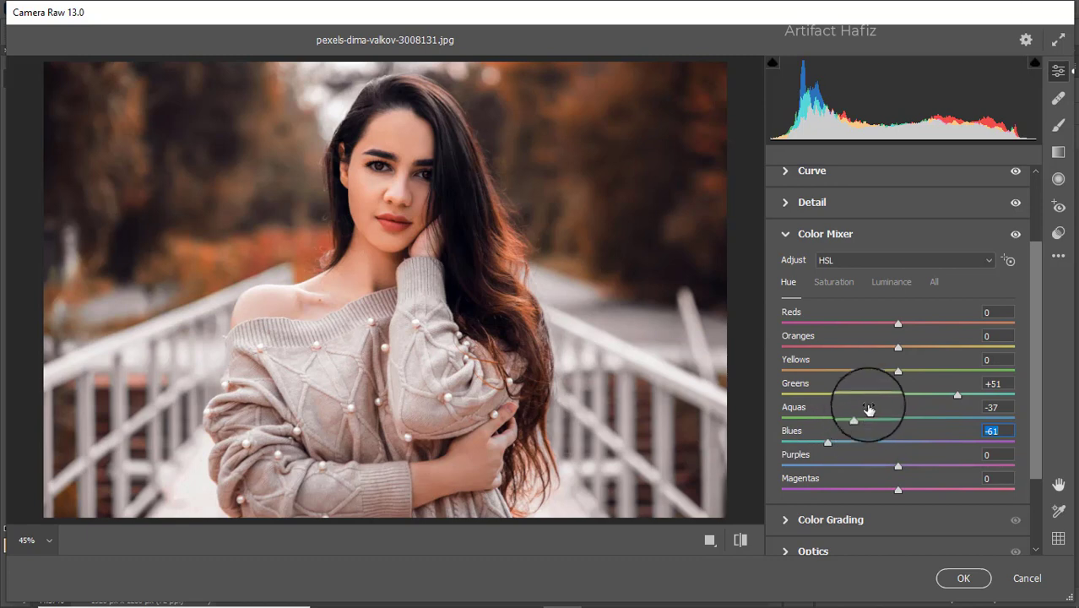
{"action": "left_click_drag", "start_coordinate": [898, 371], "coordinate": [926, 374]}
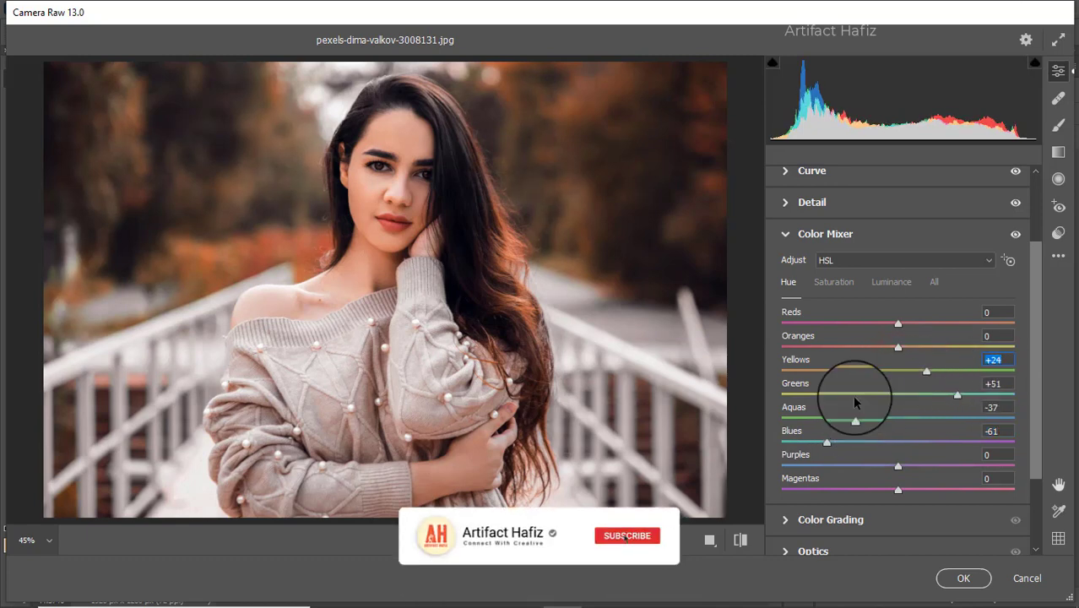
Step: Color grade the shadows with a slight blue tint, the highlights with hue 155, saturation 12, and the midtones with hue 222, saturation 11
{"action": "scroll", "coordinate": [853, 397], "scroll_direction": "down", "scroll_amount": 2}
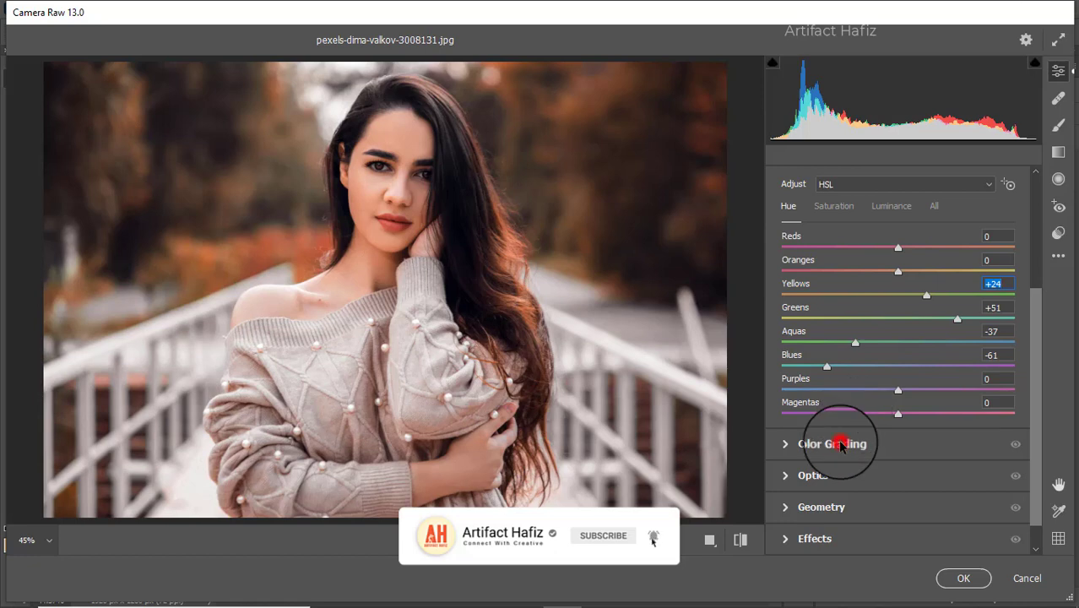
{"action": "left_click", "coordinate": [841, 445]}
{"action": "left_click_drag", "start_coordinate": [846, 419], "coordinate": [785, 508]}
{"action": "left_click_drag", "start_coordinate": [947, 419], "coordinate": [843, 376]}
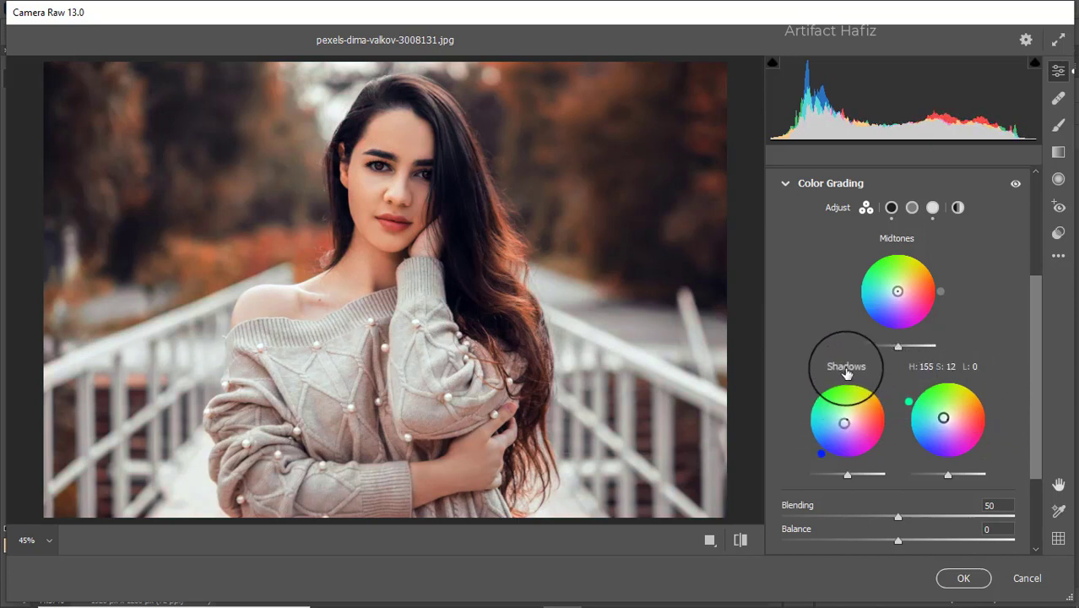
{"action": "left_click_drag", "start_coordinate": [897, 290], "coordinate": [855, 362]}
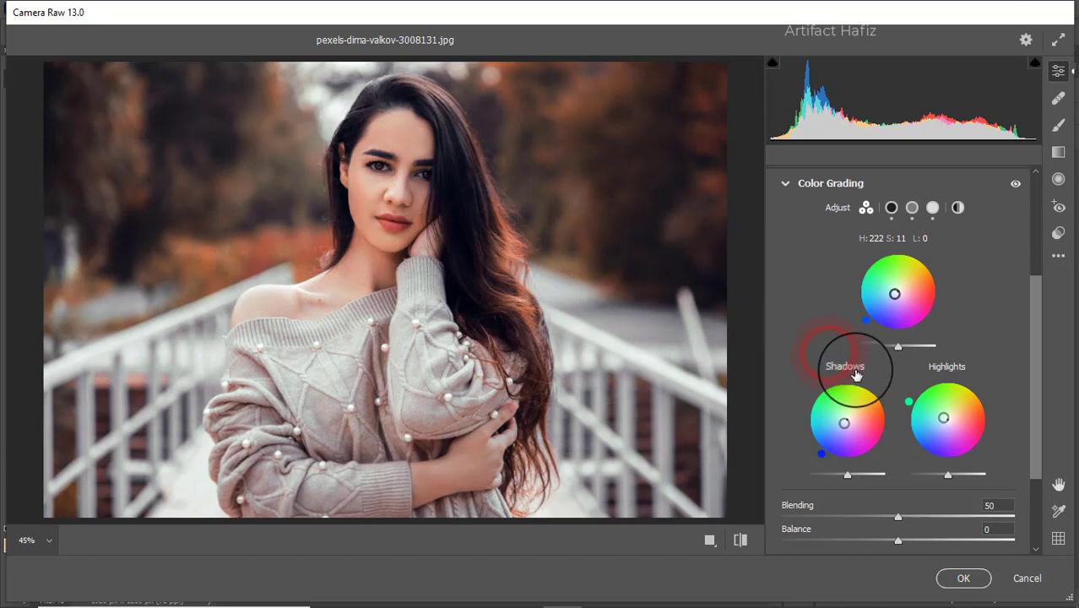
Step: Add a vignette of -15 with Midpoint 43, Roundness +100 and Feather 90
{"action": "scroll", "coordinate": [856, 386], "scroll_direction": "down", "scroll_amount": 5}
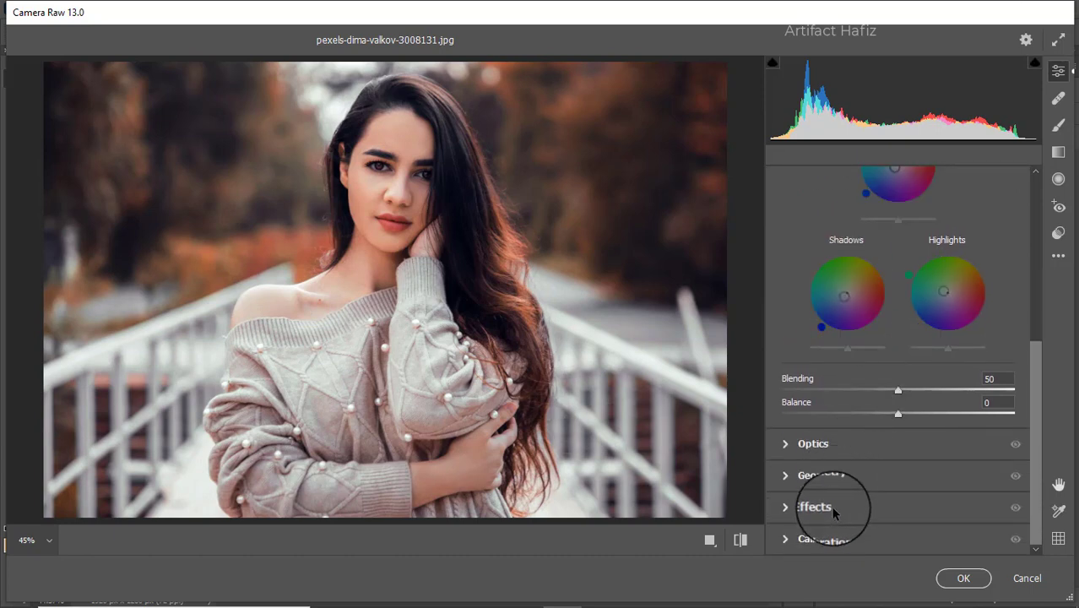
{"action": "left_click", "coordinate": [832, 509]}
{"action": "left_click_drag", "start_coordinate": [898, 382], "coordinate": [848, 381]}
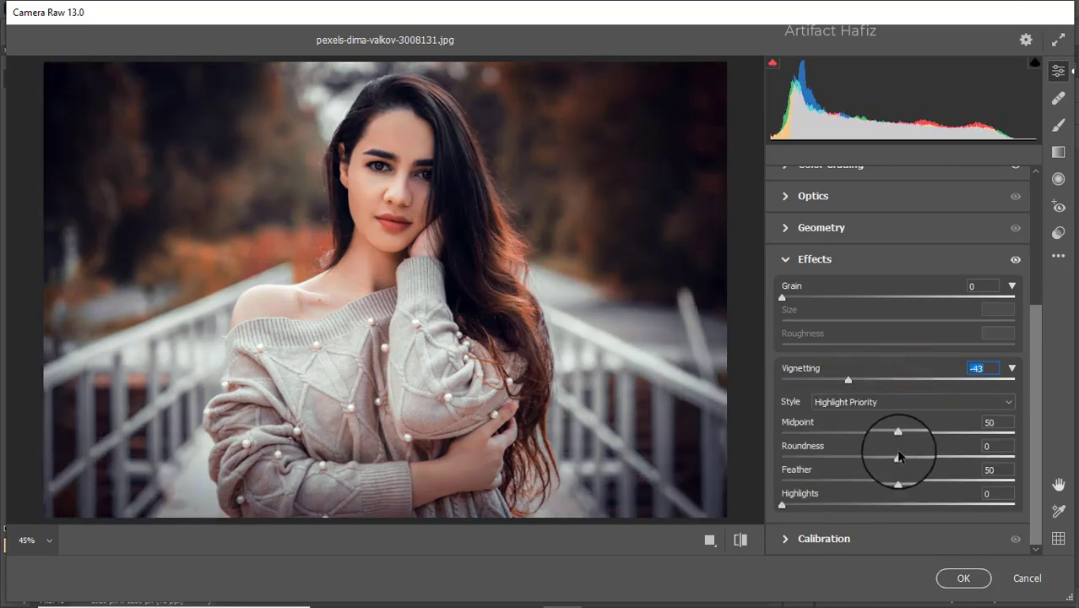
{"action": "left_click_drag", "start_coordinate": [898, 459], "coordinate": [1036, 456]}
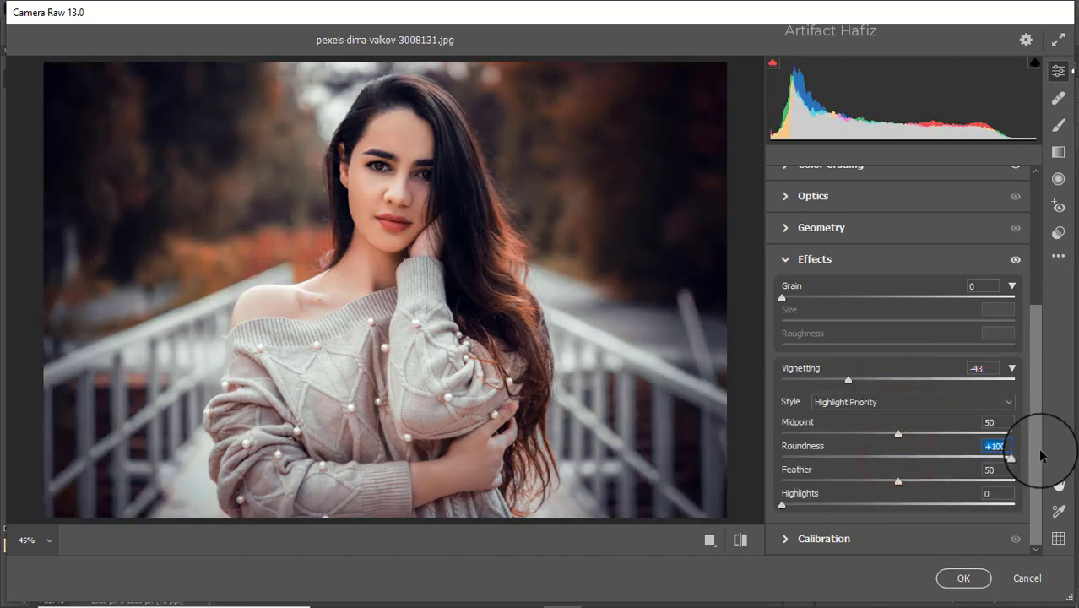
{"action": "left_click_drag", "start_coordinate": [897, 481], "coordinate": [983, 483]}
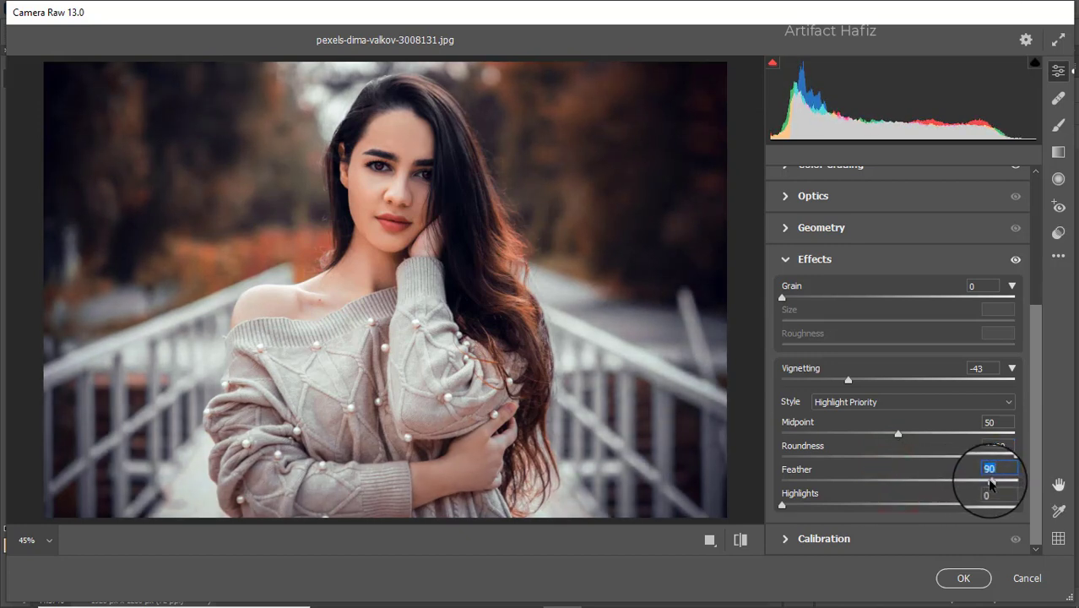
{"action": "left_click_drag", "start_coordinate": [898, 434], "coordinate": [857, 437]}
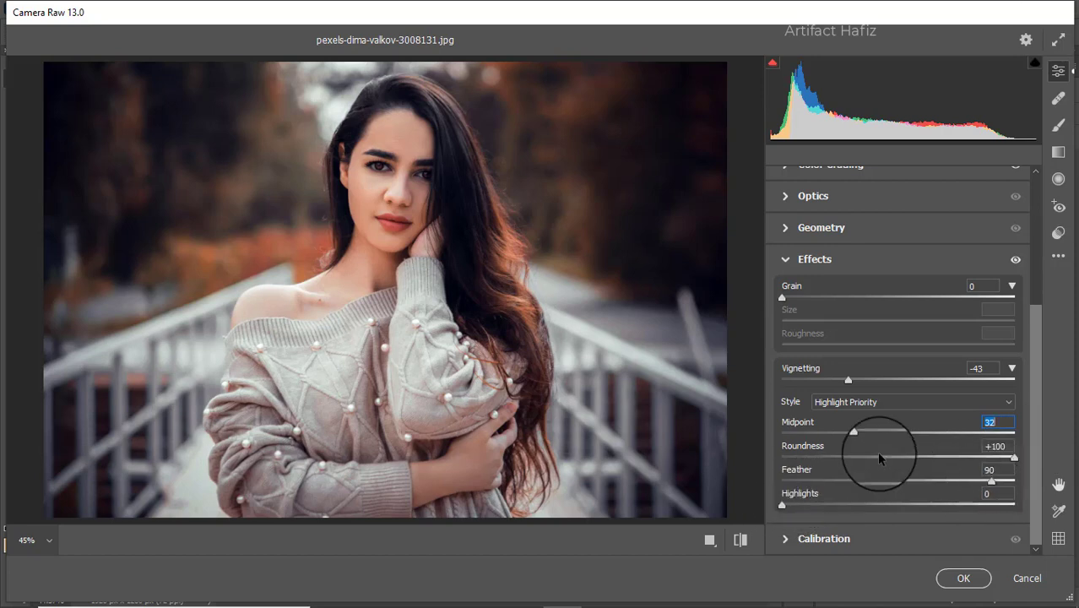
{"action": "left_click_drag", "start_coordinate": [859, 432], "coordinate": [882, 472]}
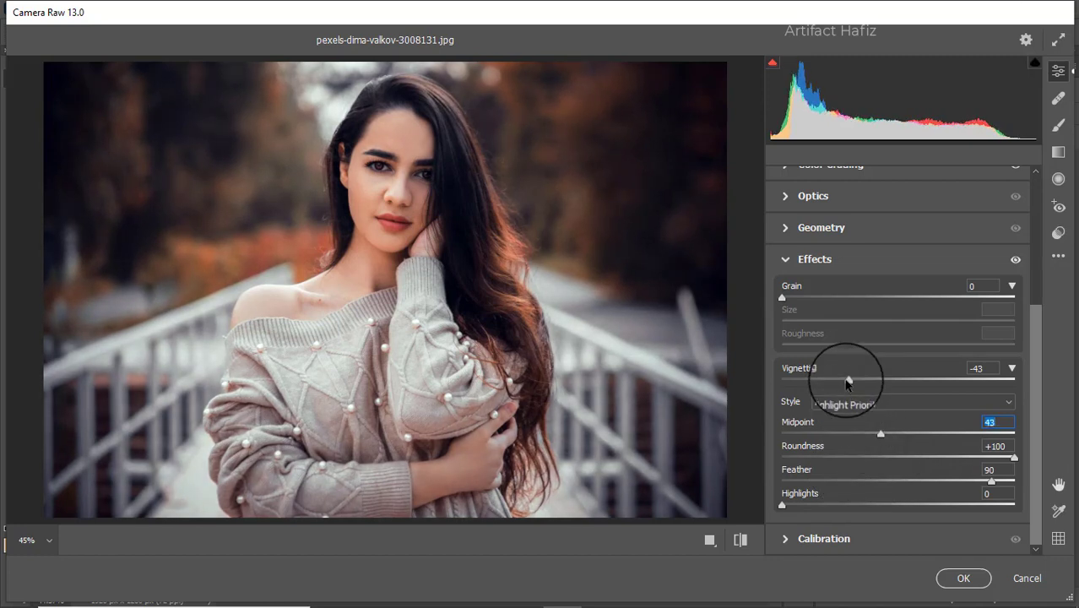
{"action": "left_click_drag", "start_coordinate": [848, 380], "coordinate": [877, 383]}
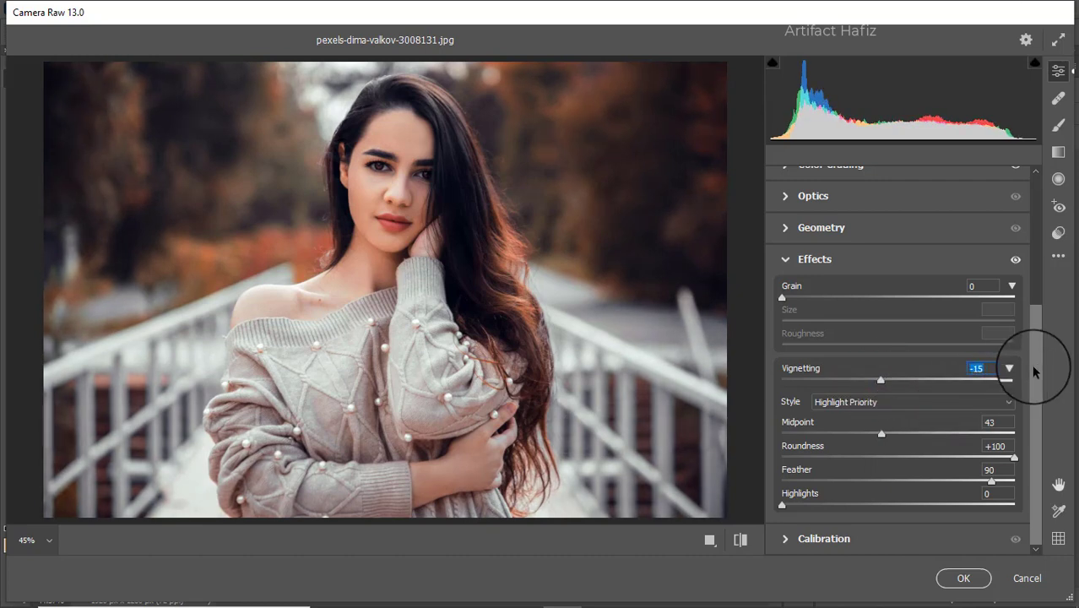
Step: Lower the Basic adjustments to Highlights -48 and Exposure -0.40
{"action": "left_click_drag", "start_coordinate": [1036, 364], "coordinate": [1034, 395]}
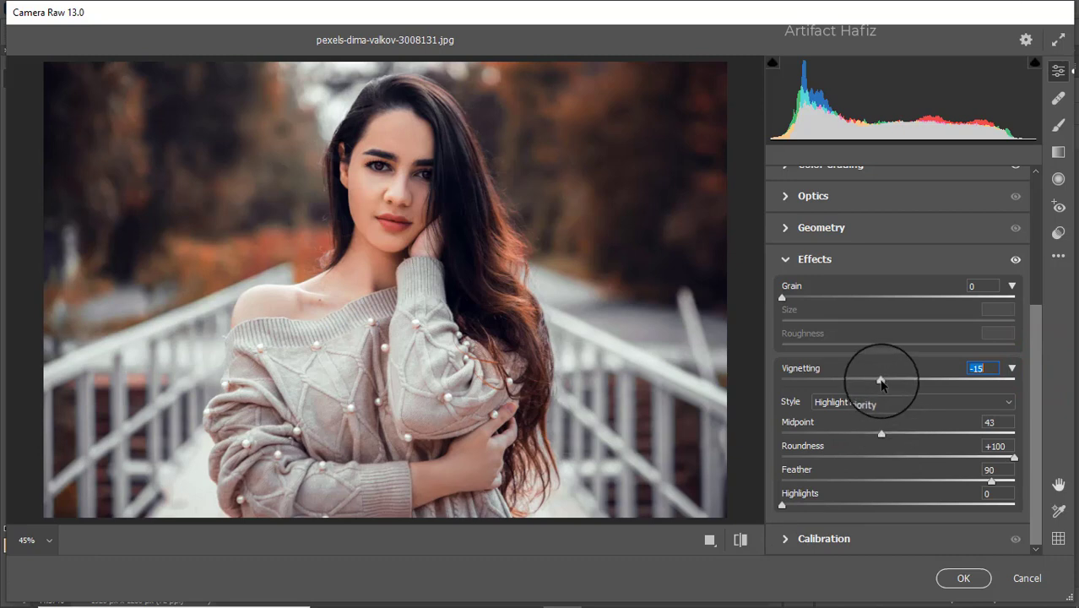
{"action": "left_click_drag", "start_coordinate": [1036, 374], "coordinate": [1039, 223]}
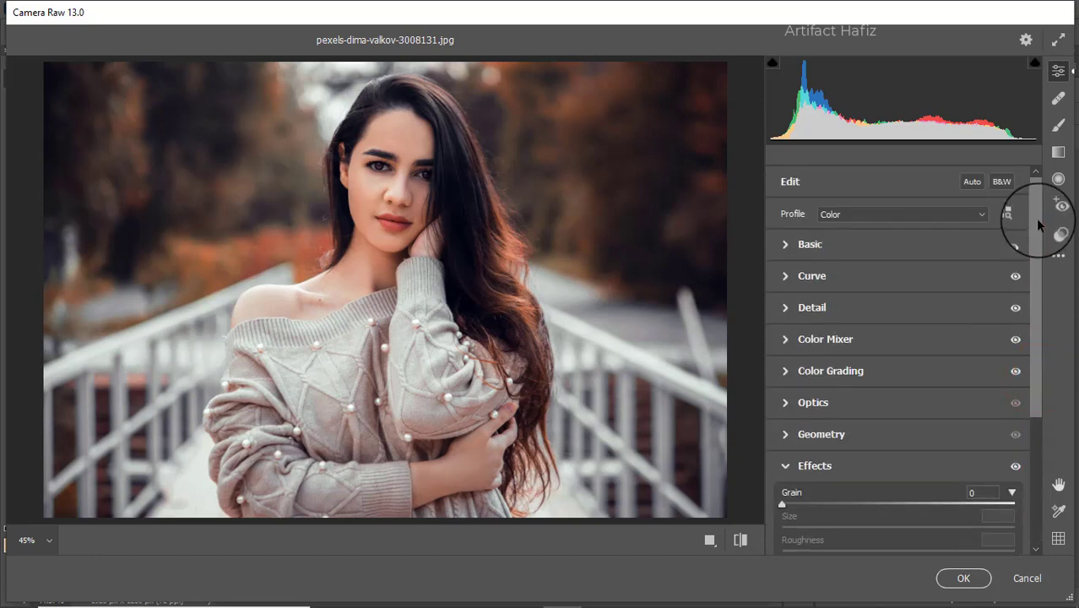
{"action": "left_click", "coordinate": [799, 246]}
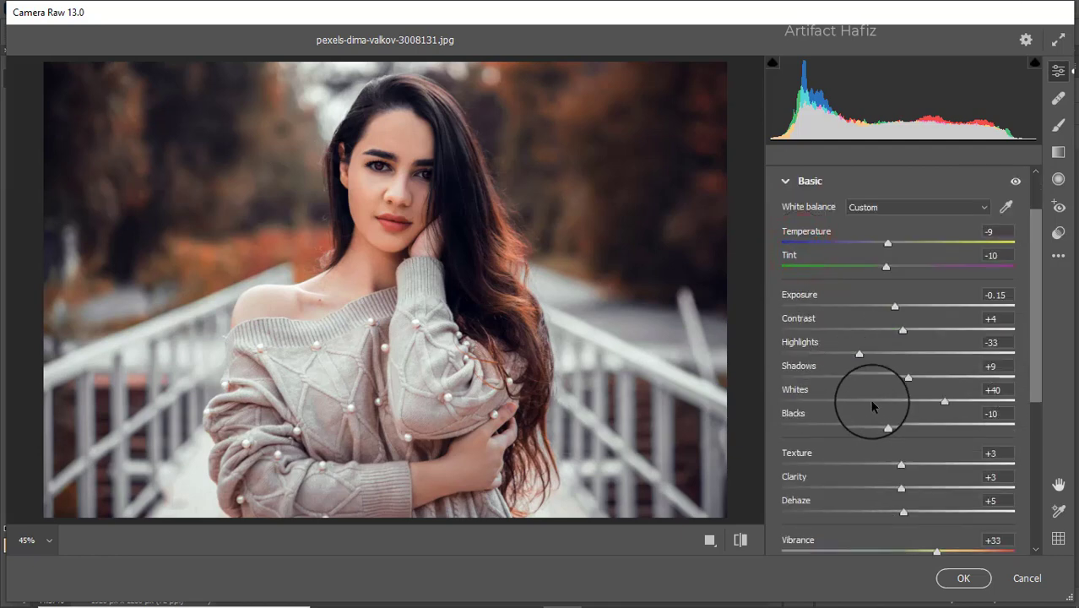
{"action": "left_click_drag", "start_coordinate": [858, 354], "coordinate": [822, 356]}
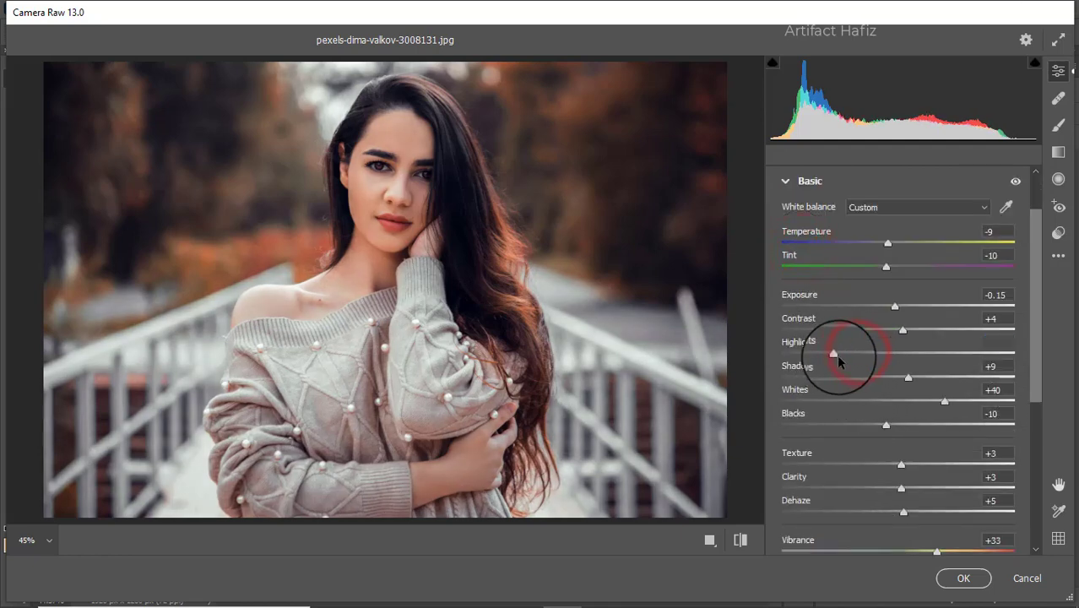
{"action": "left_click", "coordinate": [842, 354]}
{"action": "left_click_drag", "start_coordinate": [895, 306], "coordinate": [889, 309]}
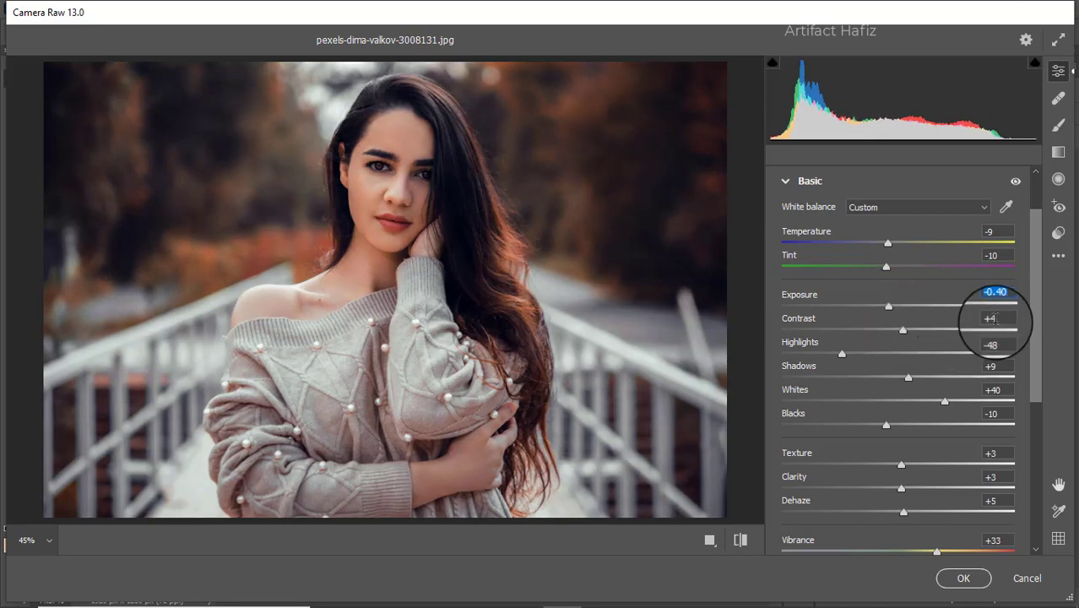
Step: In the Calibration settings, set the primary saturations to Red -19, Green +23 and Blue -12
{"action": "left_click_drag", "start_coordinate": [1035, 304], "coordinate": [1020, 461]}
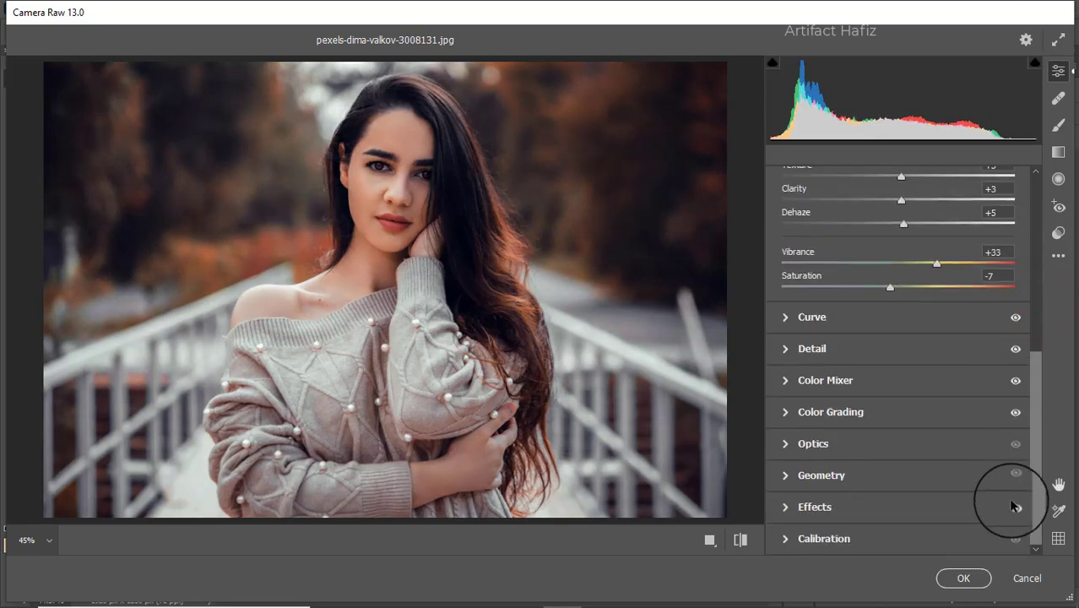
{"action": "left_click", "coordinate": [813, 541]}
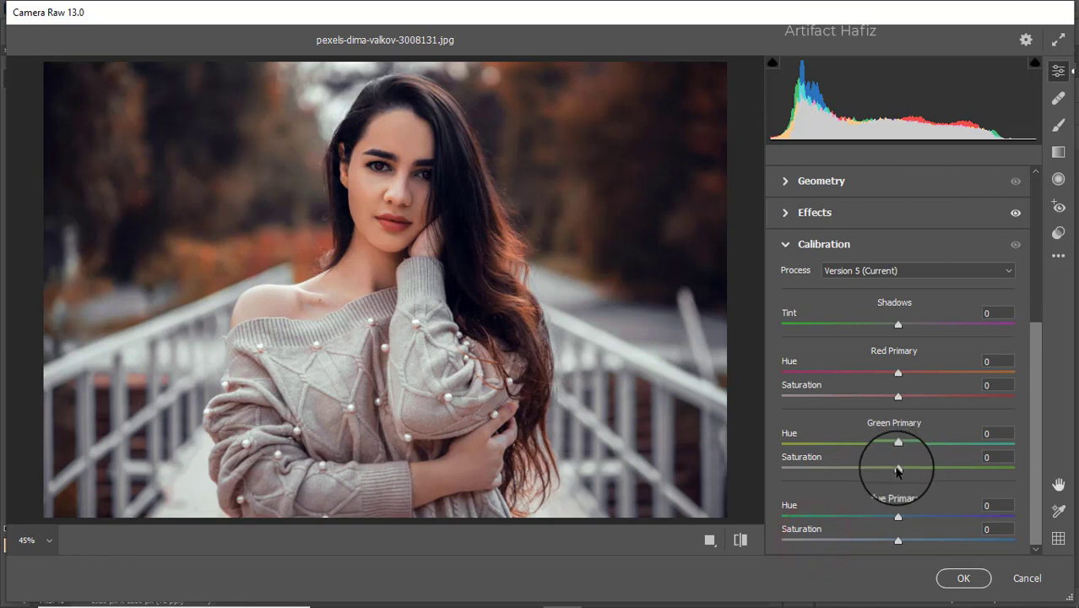
{"action": "left_click_drag", "start_coordinate": [898, 468], "coordinate": [921, 473]}
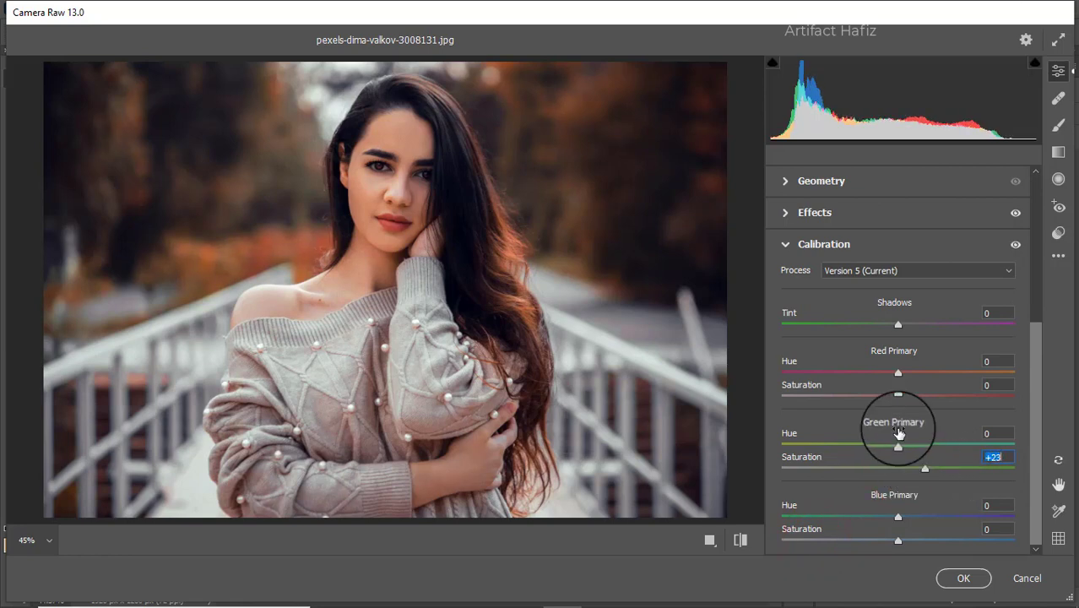
{"action": "left_click_drag", "start_coordinate": [898, 396], "coordinate": [874, 398]}
{"action": "left_click", "coordinate": [893, 543]}
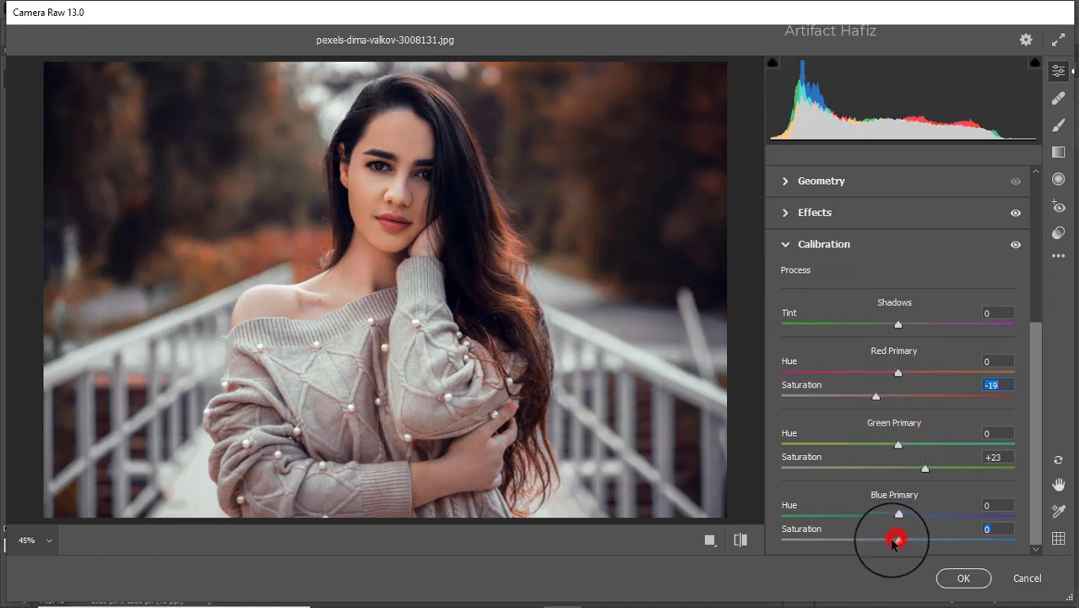
{"action": "left_click_drag", "start_coordinate": [893, 543], "coordinate": [881, 541]}
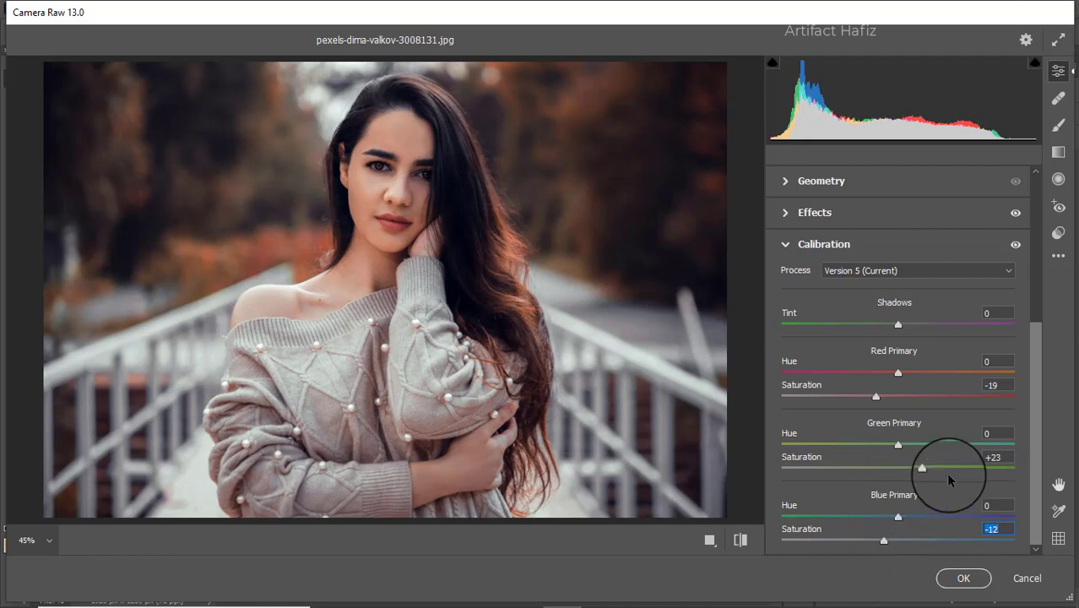
Step: Draw a radial filter ellipse around the woman's head and center it over her face
{"action": "left_click", "coordinate": [1061, 180]}
{"action": "left_click_drag", "start_coordinate": [377, 165], "coordinate": [431, 203]}
{"action": "left_click_drag", "start_coordinate": [378, 166], "coordinate": [387, 203]}
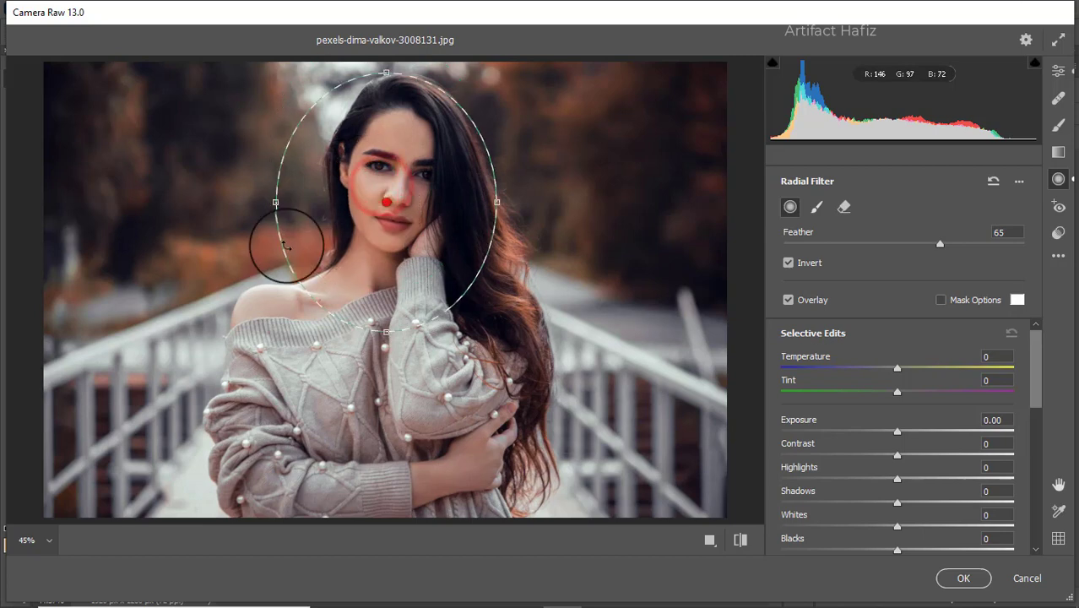
Step: Widen and heighten the radial filter ellipse around the woman's head, then shift its center down to her lips
{"action": "left_click_drag", "start_coordinate": [276, 203], "coordinate": [239, 206]}
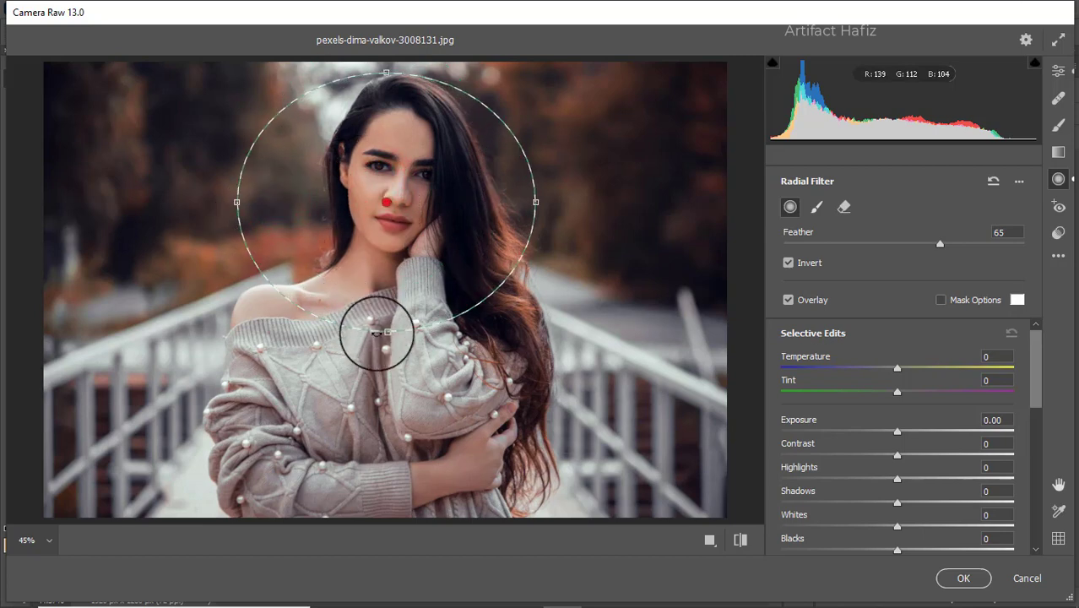
{"action": "left_click_drag", "start_coordinate": [385, 334], "coordinate": [384, 404]}
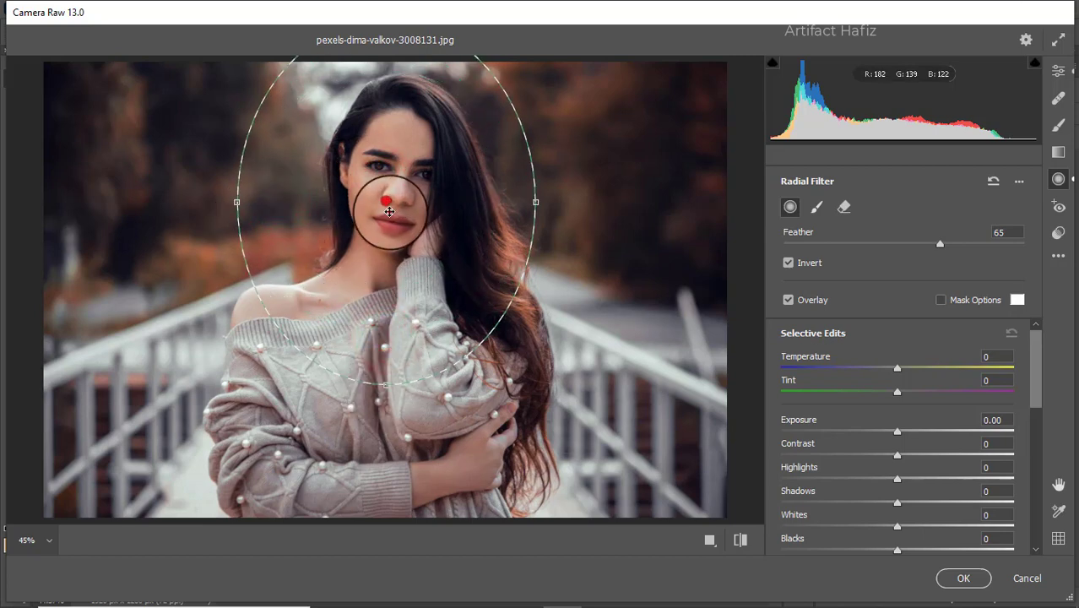
{"action": "left_click_drag", "start_coordinate": [386, 232], "coordinate": [395, 234]}
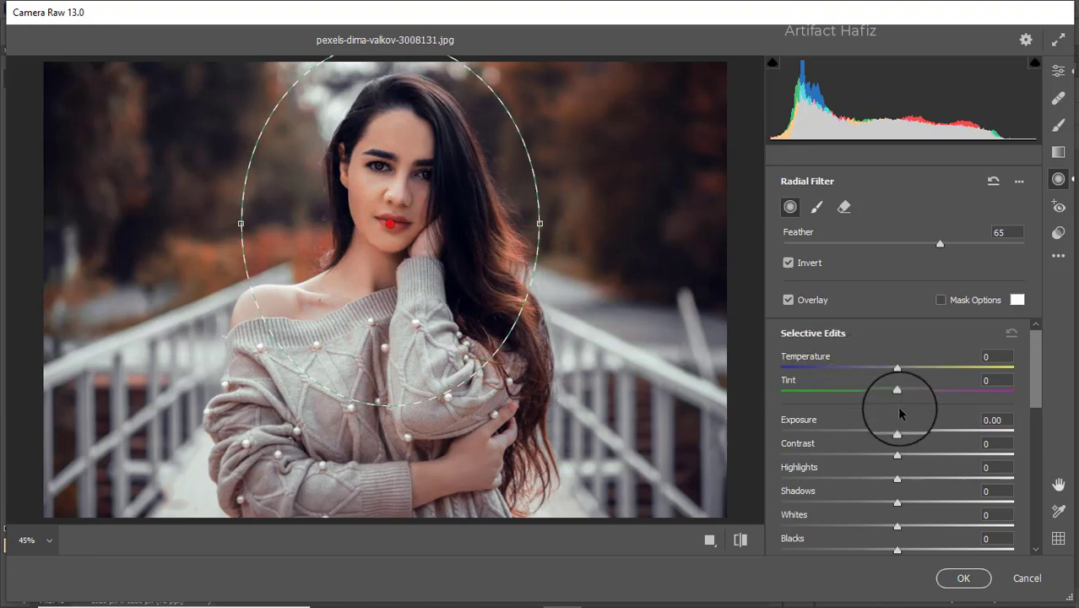
Step: Set the radial filter's Exposure to -0.05 and its Saturation to -10
{"action": "mouse_move", "coordinate": [896, 431]}
{"action": "left_mouse_down"}
{"action": "mouse_move", "coordinate": [929, 433]}
{"action": "mouse_move", "coordinate": [877, 429]}
{"action": "mouse_move", "coordinate": [897, 443]}
{"action": "left_mouse_up"}
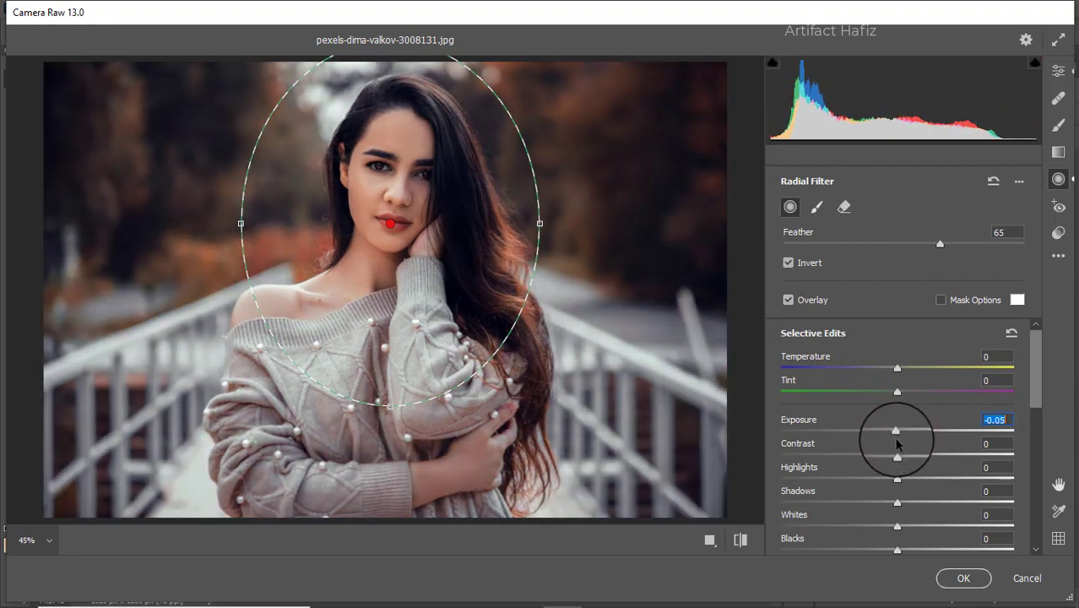
{"action": "left_click_drag", "start_coordinate": [1036, 376], "coordinate": [1016, 488]}
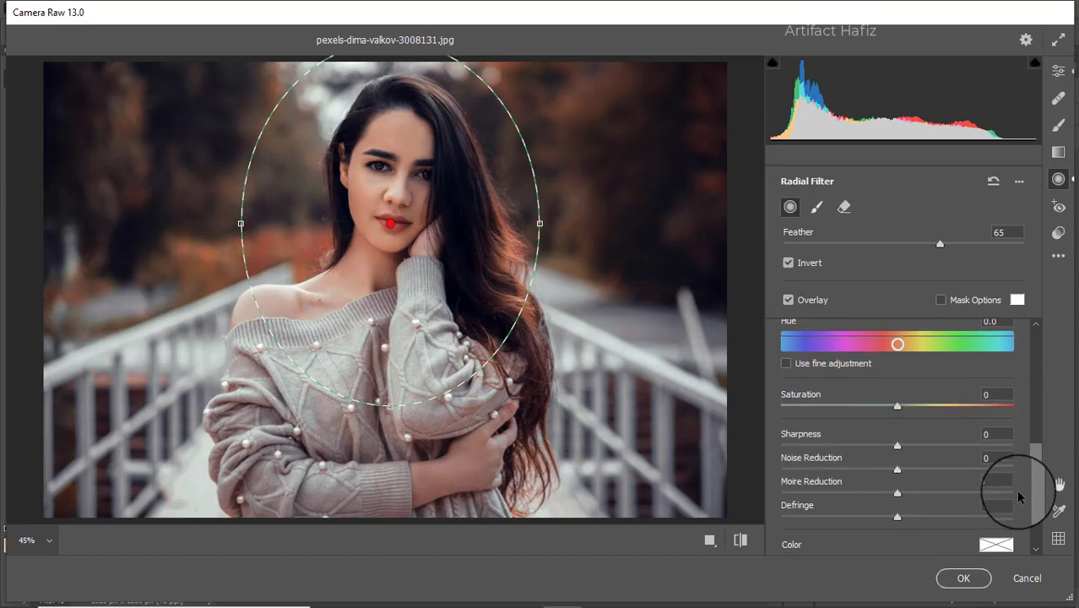
{"action": "left_click_drag", "start_coordinate": [897, 407], "coordinate": [887, 427]}
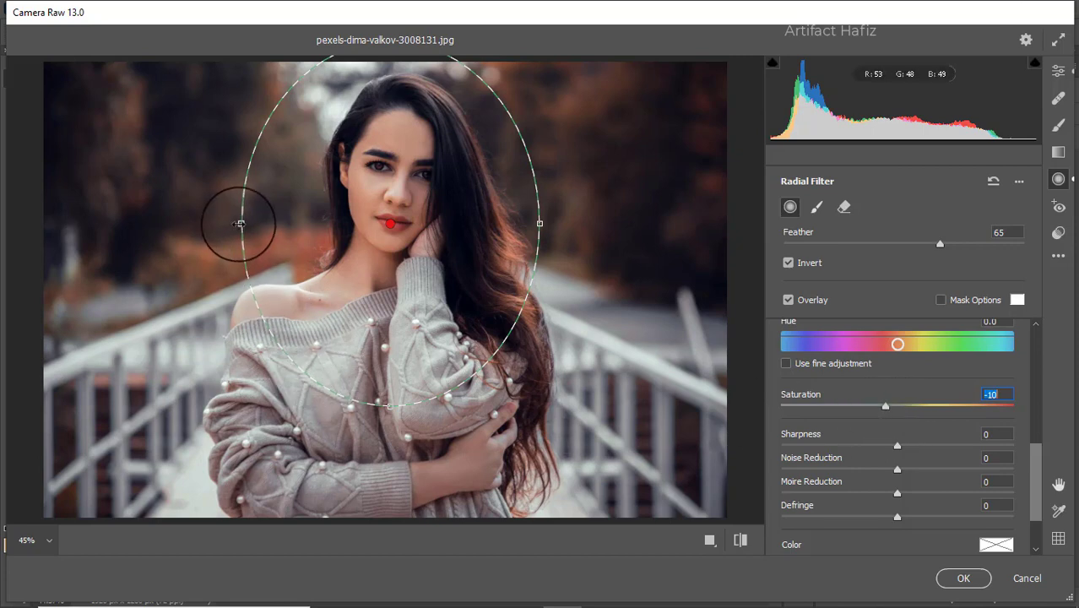
Step: Widen the radial filter ellipse well past the woman's hair, center it on her chin, and return to the global edit settings
{"action": "left_click_drag", "start_coordinate": [241, 224], "coordinate": [175, 223]}
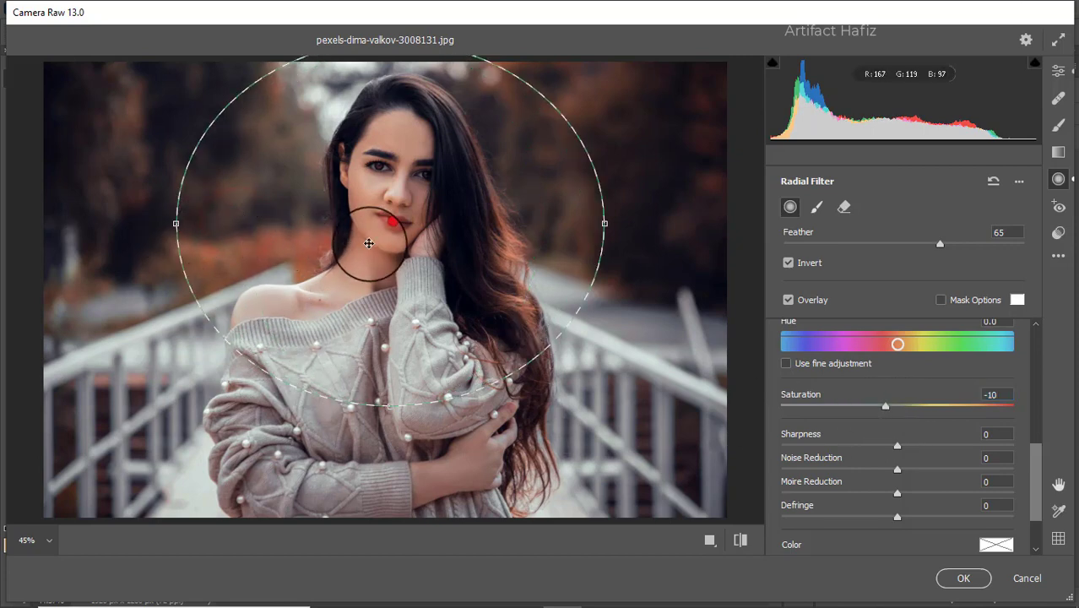
{"action": "left_click_drag", "start_coordinate": [386, 224], "coordinate": [384, 241]}
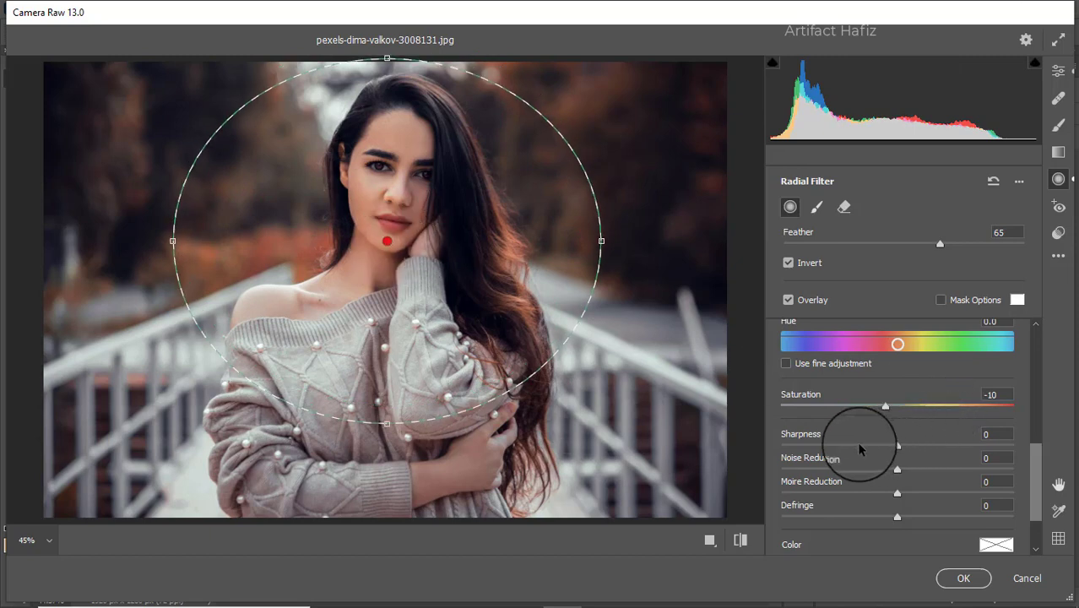
{"action": "left_click", "coordinate": [1058, 72]}
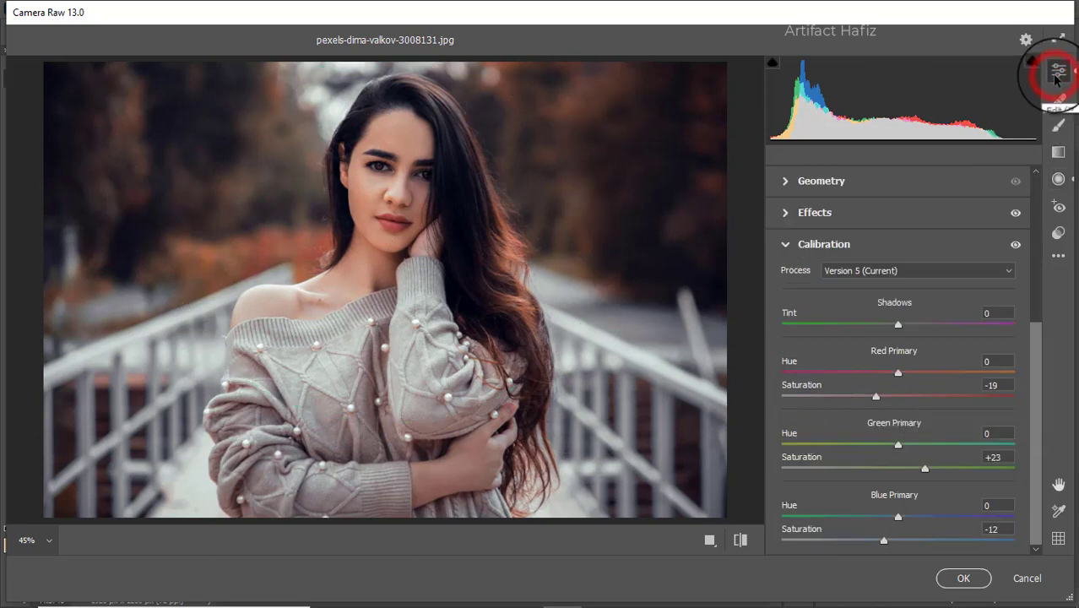
Step: Show before and after side by side, and raise the blue curve's black point to Output 18
{"action": "left_click", "coordinate": [710, 541]}
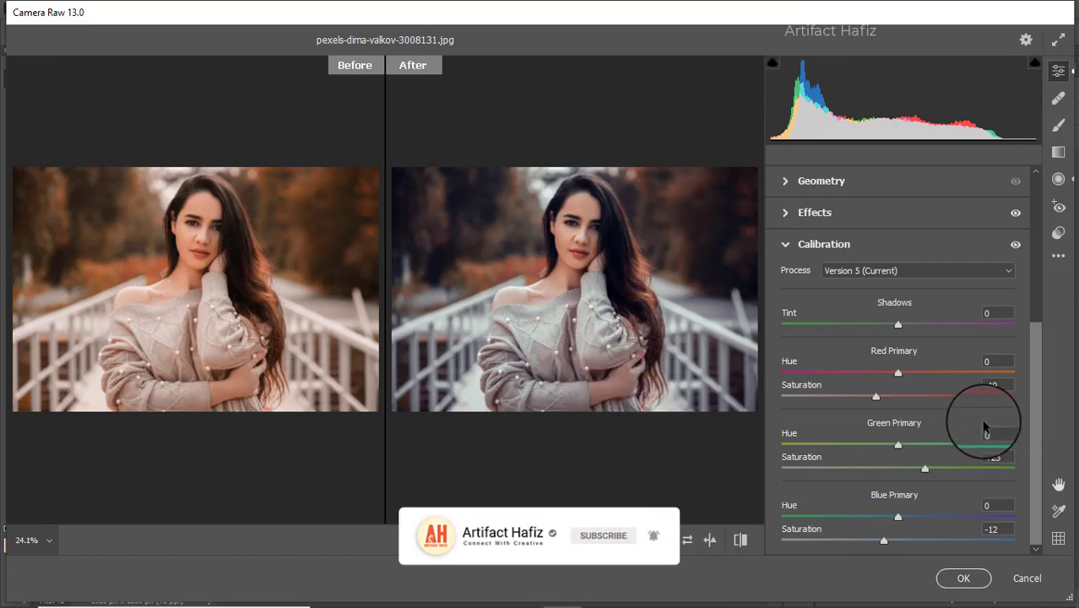
{"action": "scroll", "coordinate": [983, 426], "scroll_direction": "up", "scroll_amount": 5}
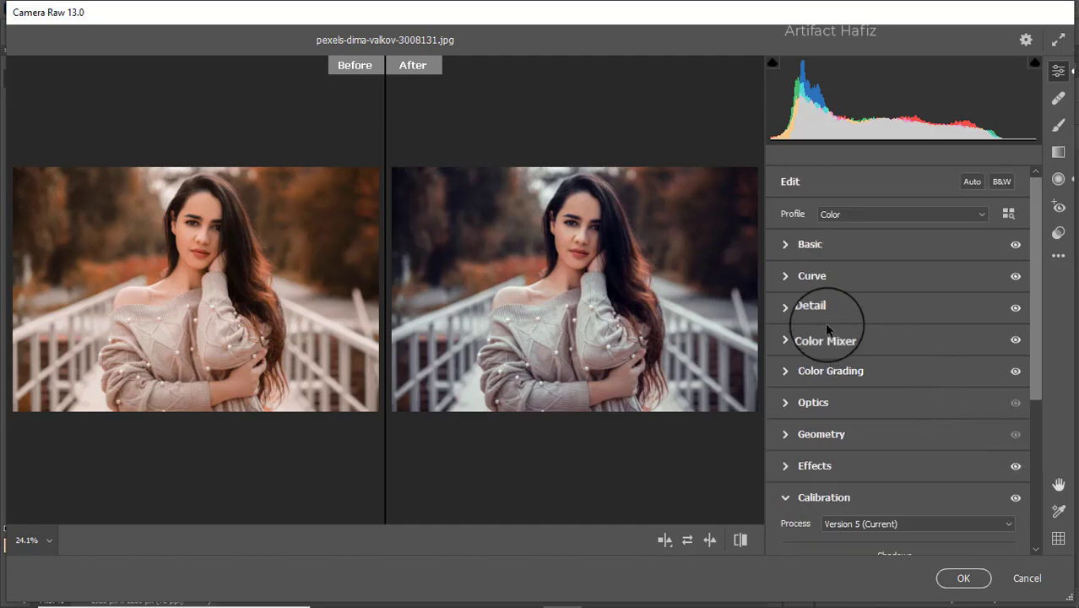
{"action": "left_click", "coordinate": [808, 275]}
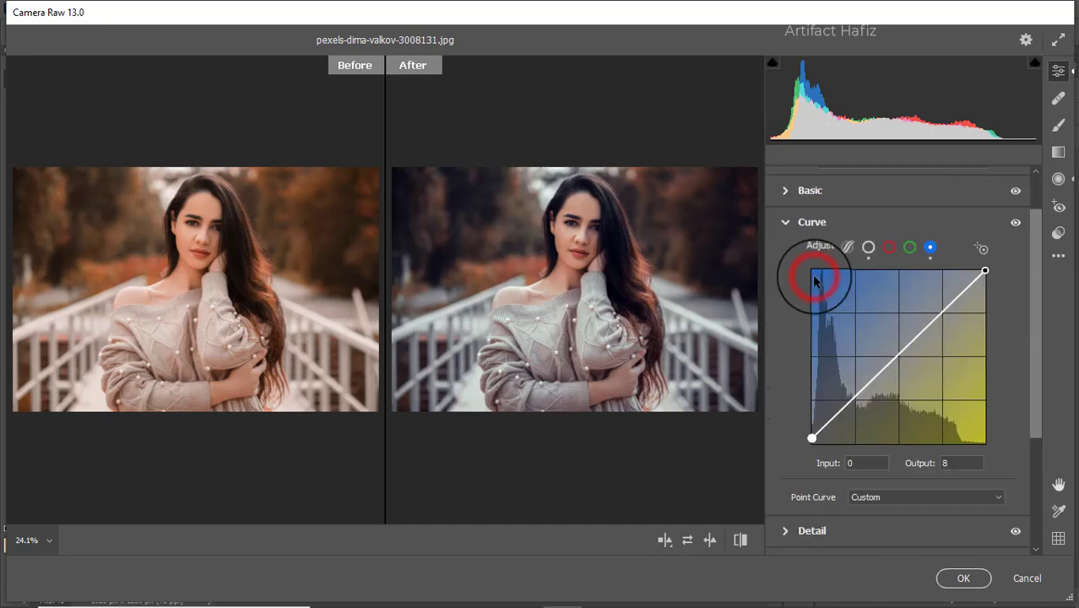
{"action": "left_click", "coordinate": [926, 248]}
{"action": "left_click_drag", "start_coordinate": [811, 438], "coordinate": [813, 432]}
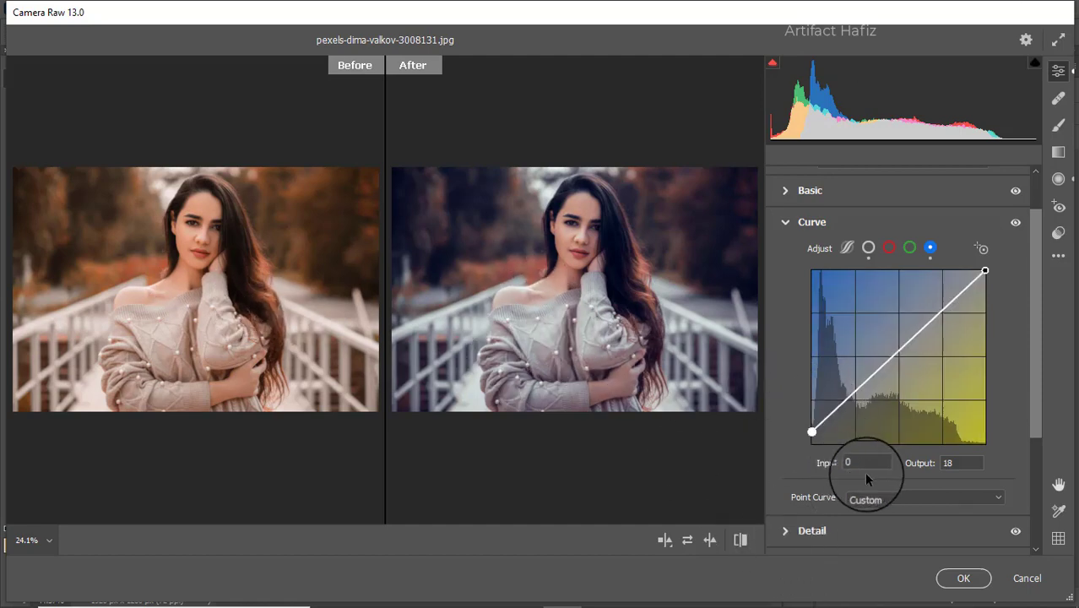
Step: Set the Oranges saturation to +16 in the Color Mixer and apply the Camera Raw filter
{"action": "scroll", "coordinate": [925, 433], "scroll_direction": "down", "scroll_amount": 5}
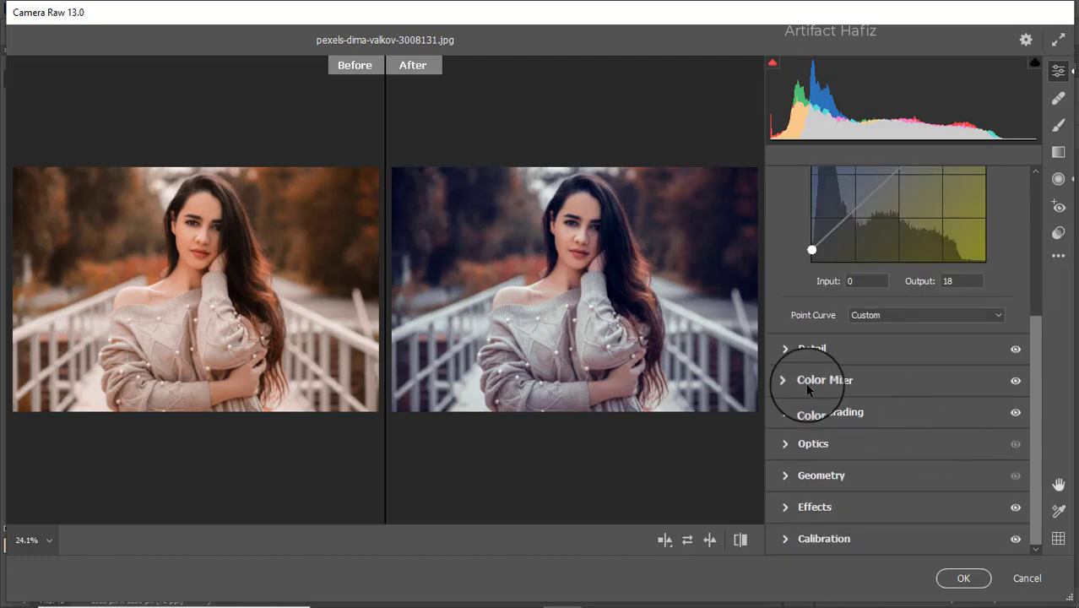
{"action": "left_click", "coordinate": [811, 381]}
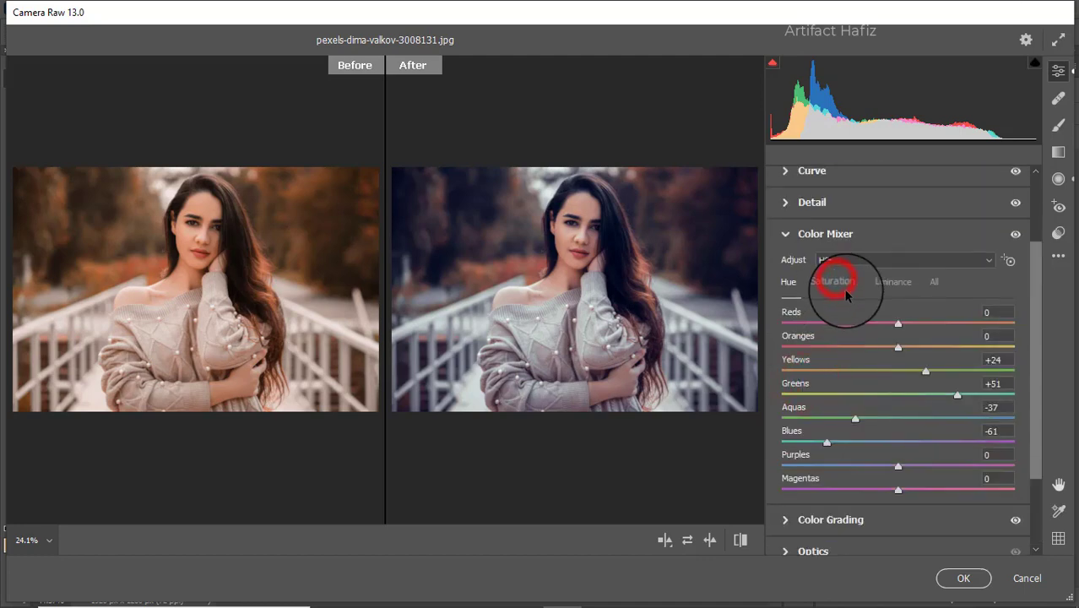
{"action": "left_click", "coordinate": [836, 282]}
{"action": "left_click_drag", "start_coordinate": [903, 349], "coordinate": [922, 349]}
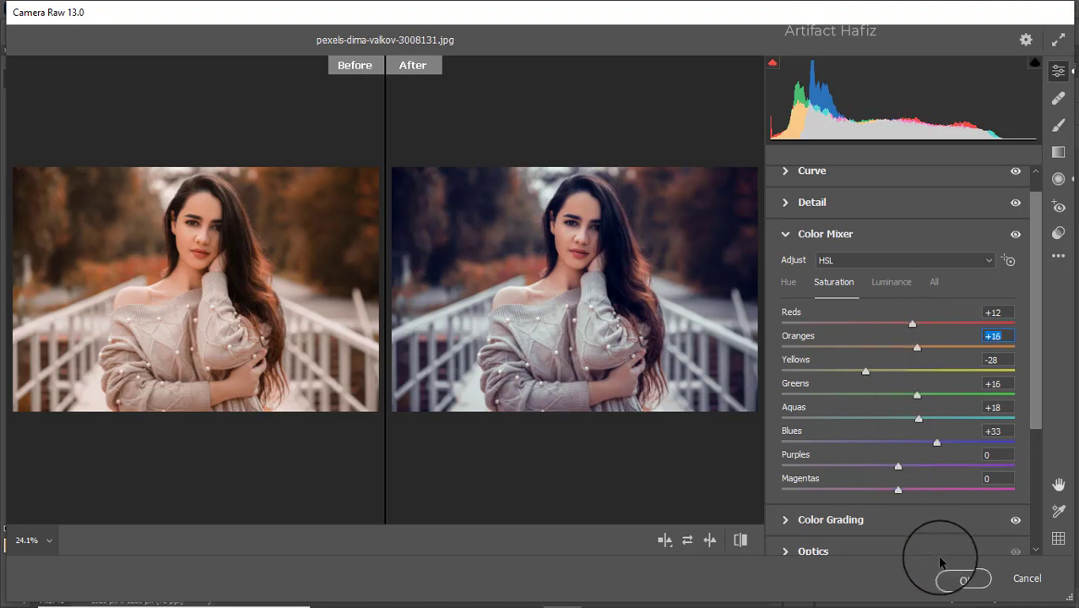
{"action": "left_click", "coordinate": [952, 583]}
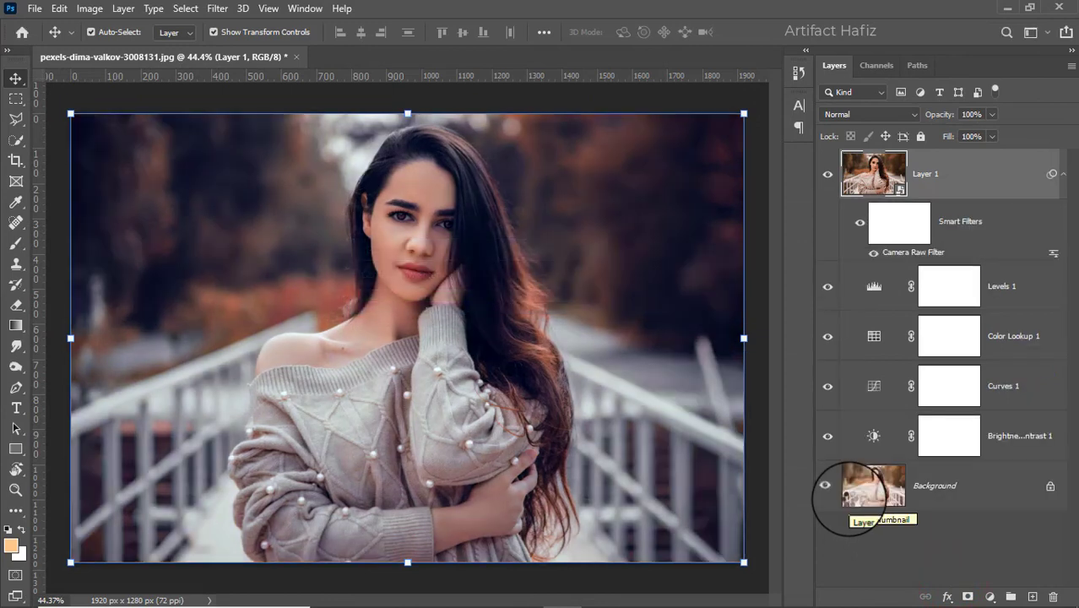
Step: Compare the original photo with the graded version by toggling the visibility of all layers except Background
{"action": "left_click", "coordinate": [828, 486], "text": "alt"}
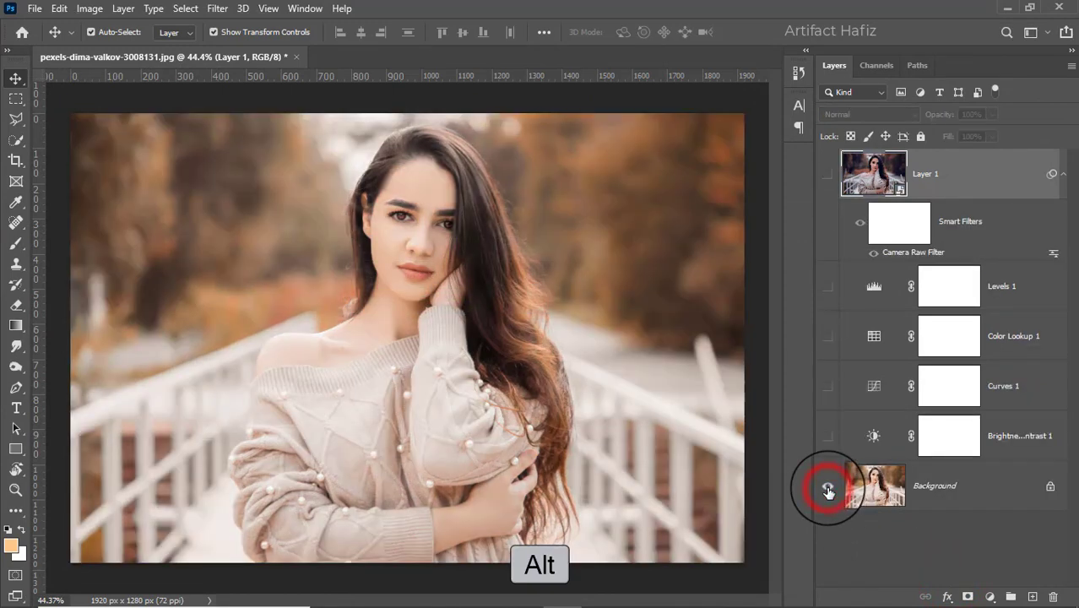
{"action": "left_click", "coordinate": [829, 490], "text": "alt"}
{"action": "left_click", "coordinate": [828, 490], "text": "alt"}
{"action": "left_click", "coordinate": [828, 490], "text": "alt"}
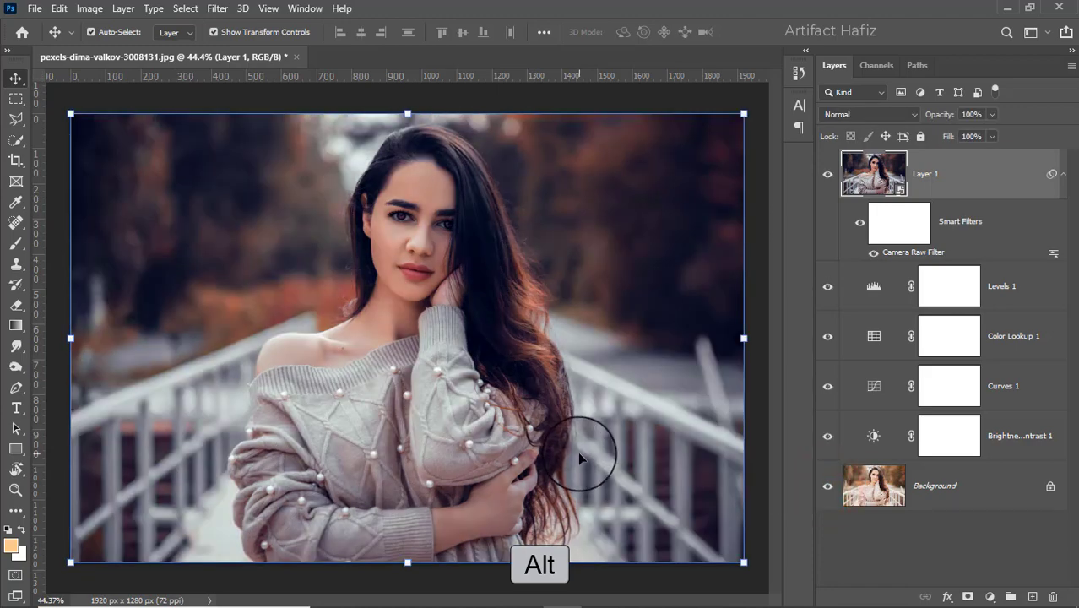